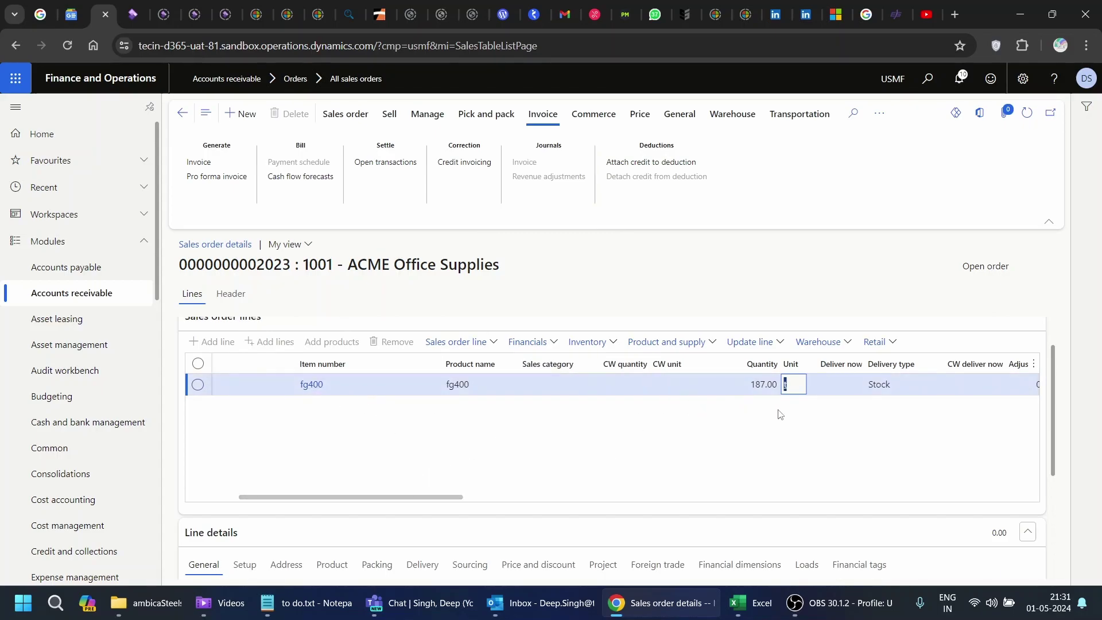
# Open the container groups in the Warehouse management setup and review the container types in the Boxes group
pyautogui.click(757, 384)
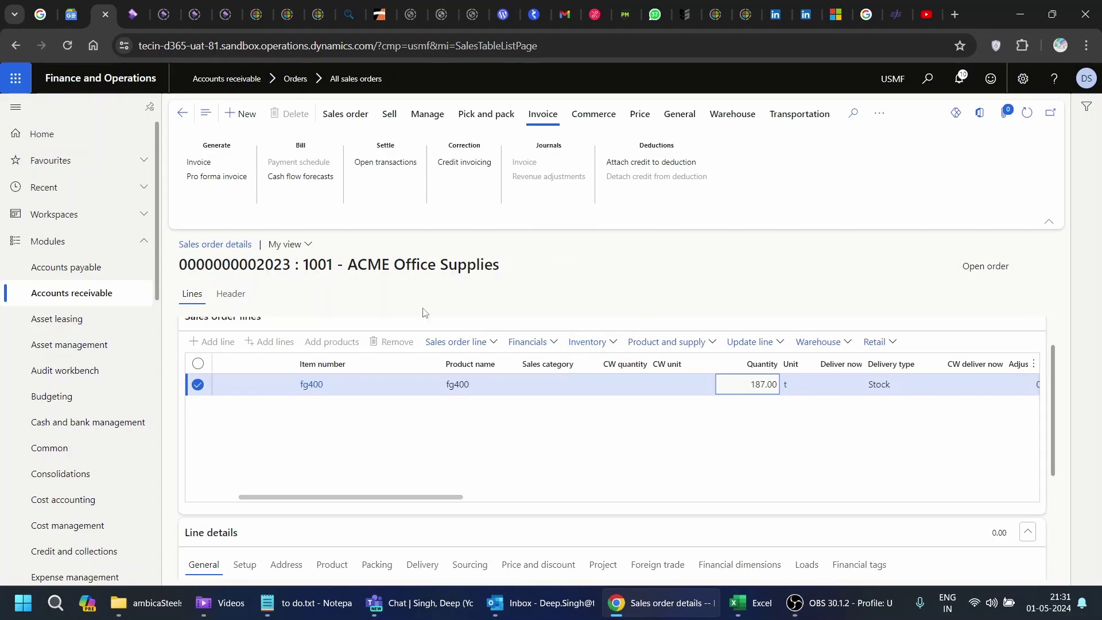
pyautogui.click(129, 17)
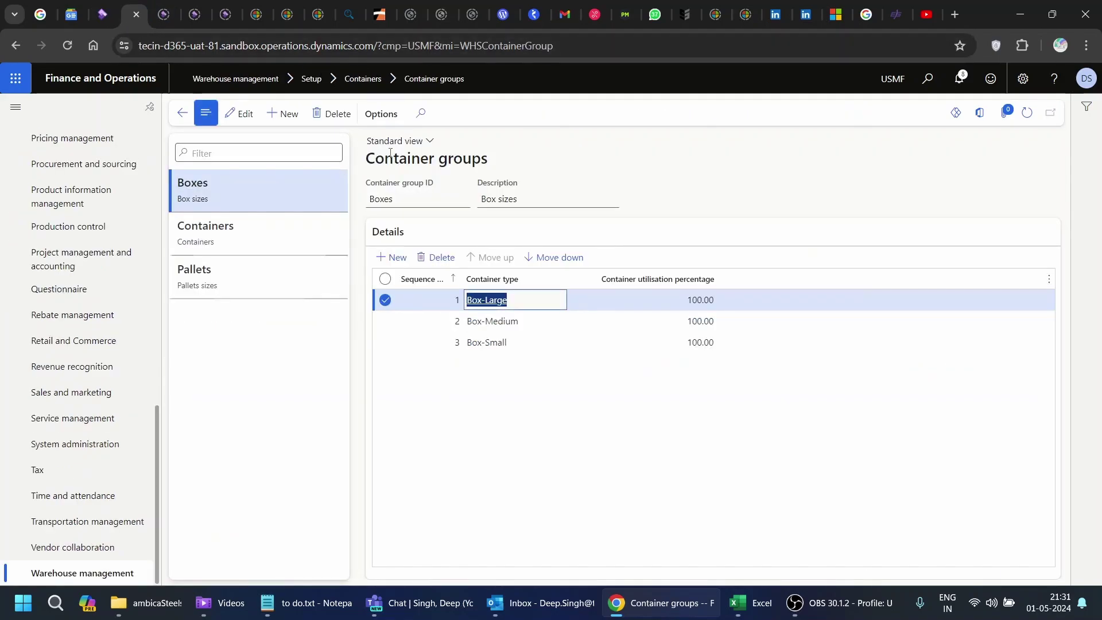
pyautogui.click(82, 573)
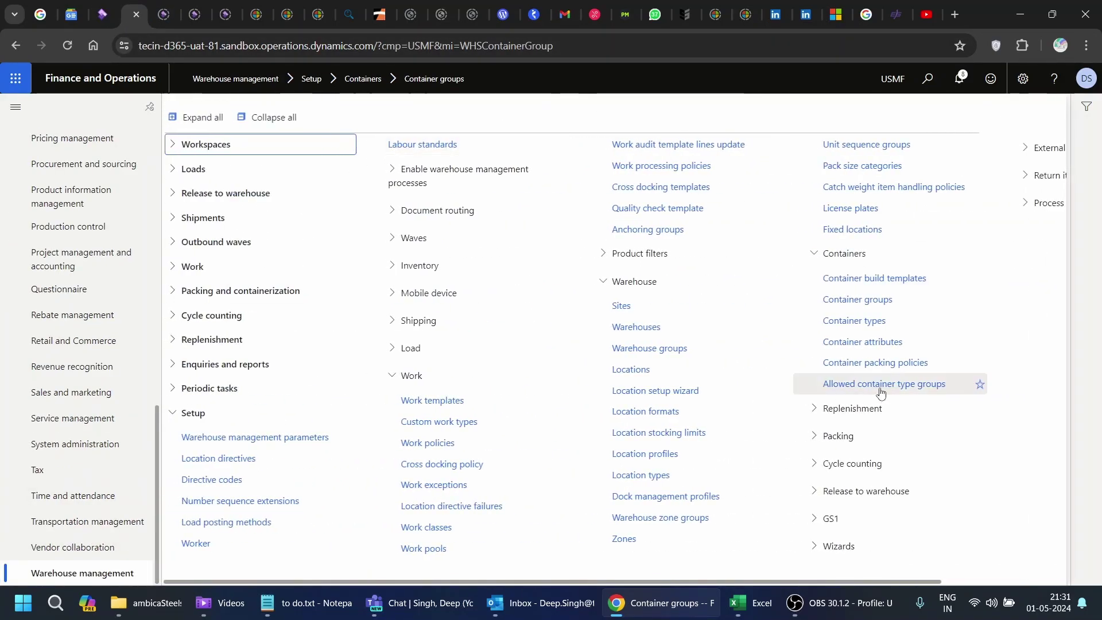
pyautogui.click(886, 299)
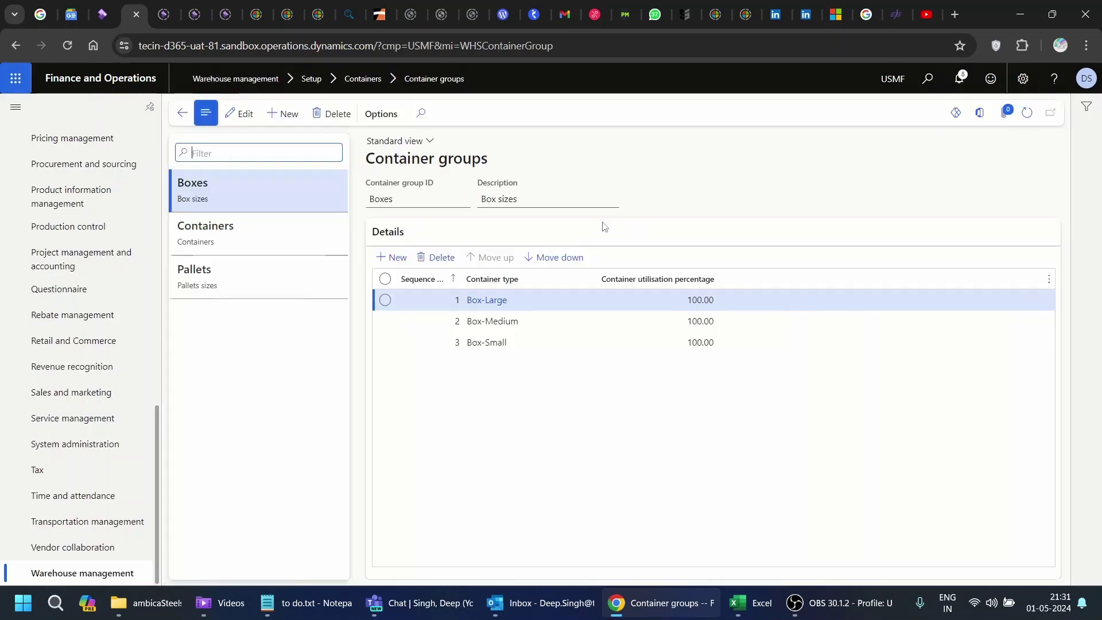
pyautogui.click(264, 277)
pyautogui.click(281, 195)
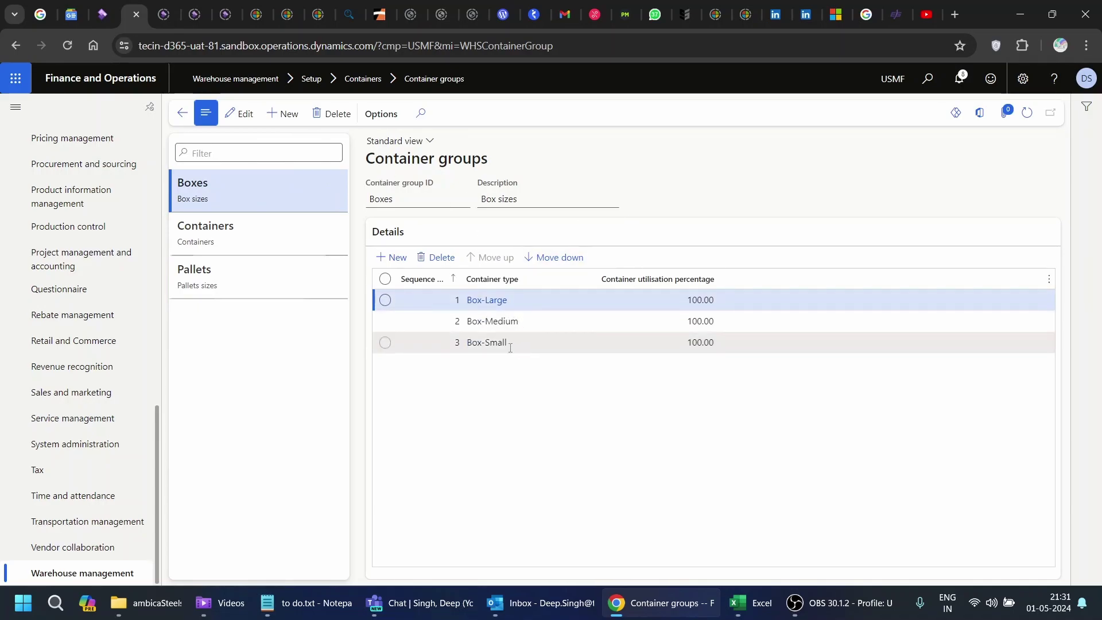
# Open the Box-Large container type from the Boxes group and check its weight limits and maximum dimensions
pyautogui.click(498, 299)
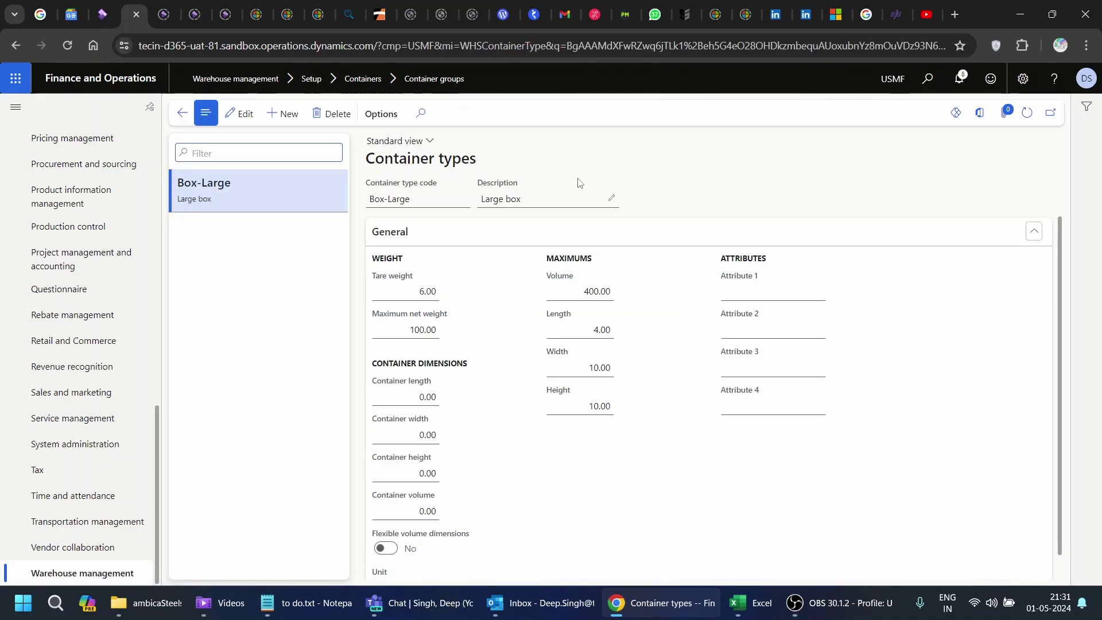
pyautogui.click(246, 115)
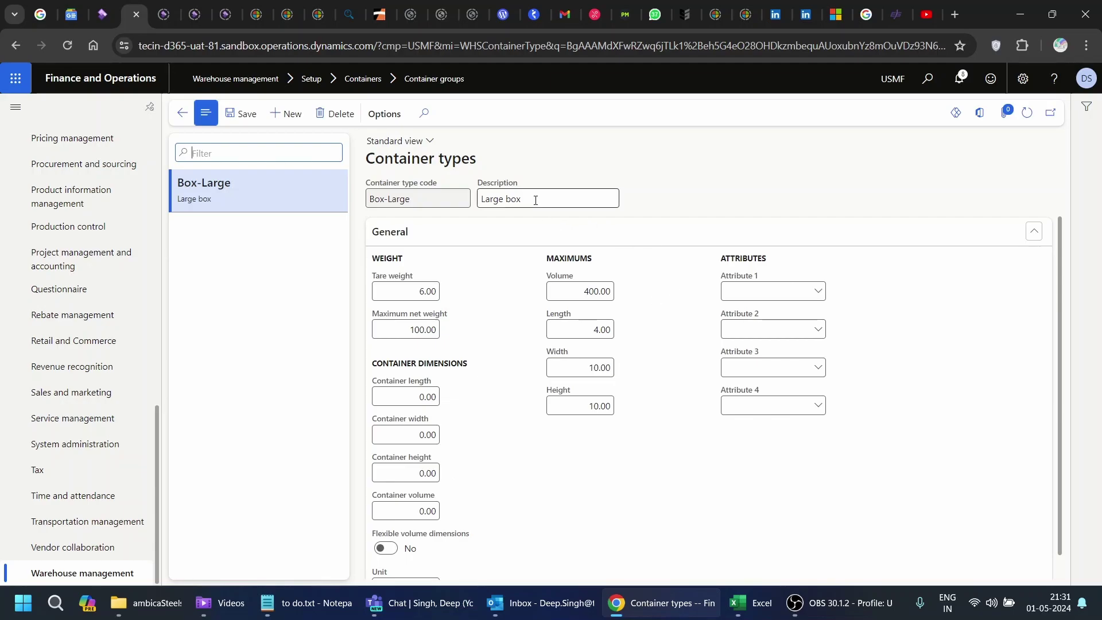
pyautogui.click(576, 288)
pyautogui.click(181, 114)
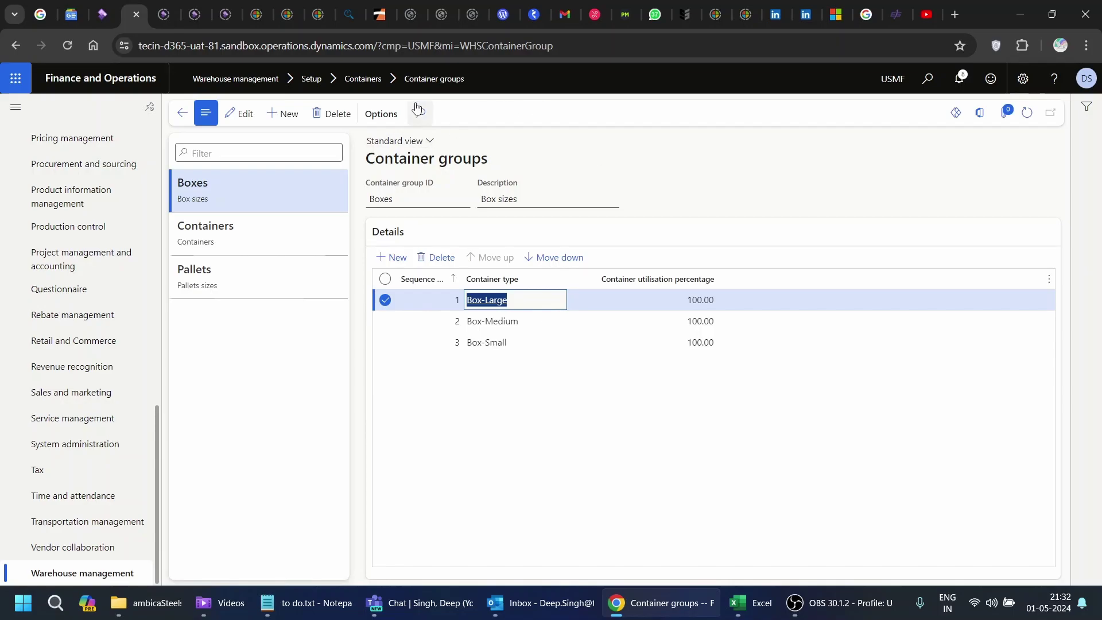
# Reserve the lot for the fg400 sales order line from its inventory reservation at site 6, warehouse 63
pyautogui.click(103, 15)
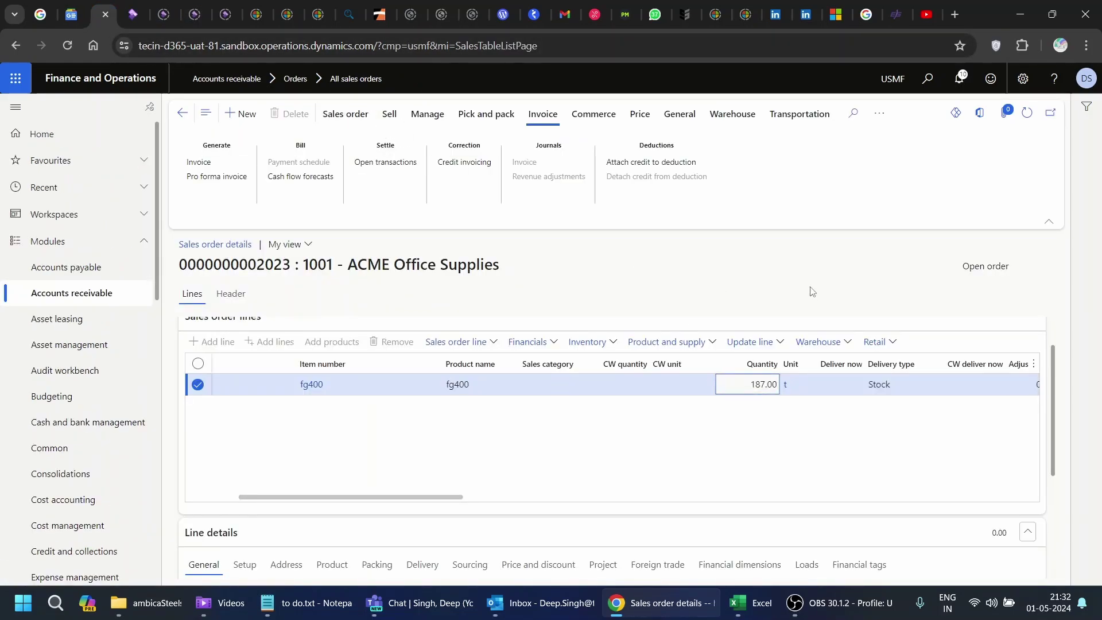
pyautogui.click(602, 345)
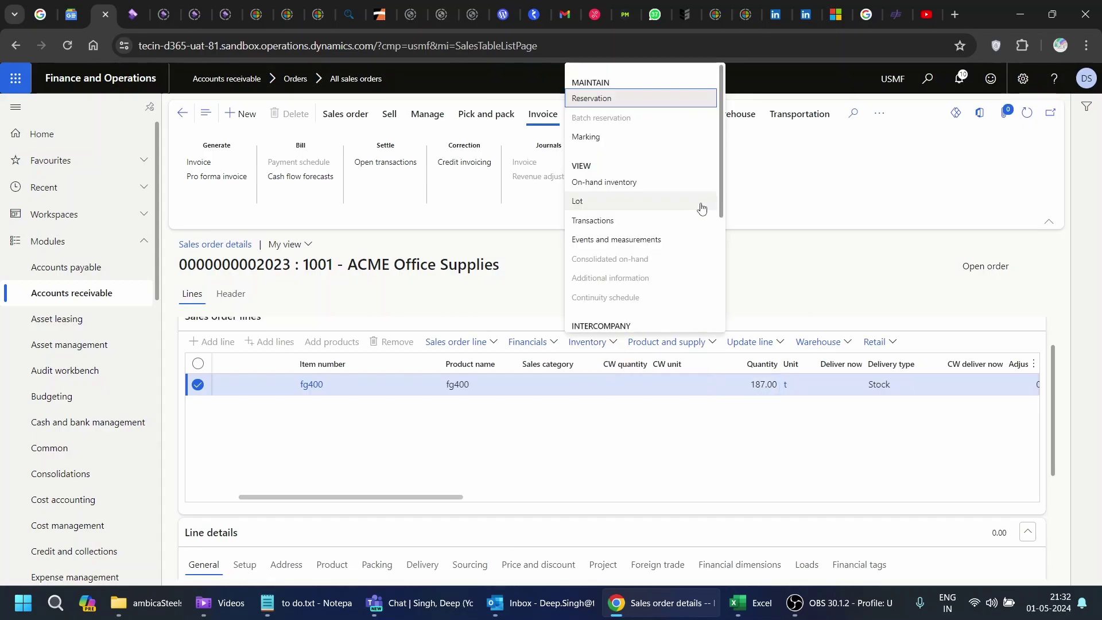
pyautogui.click(593, 100)
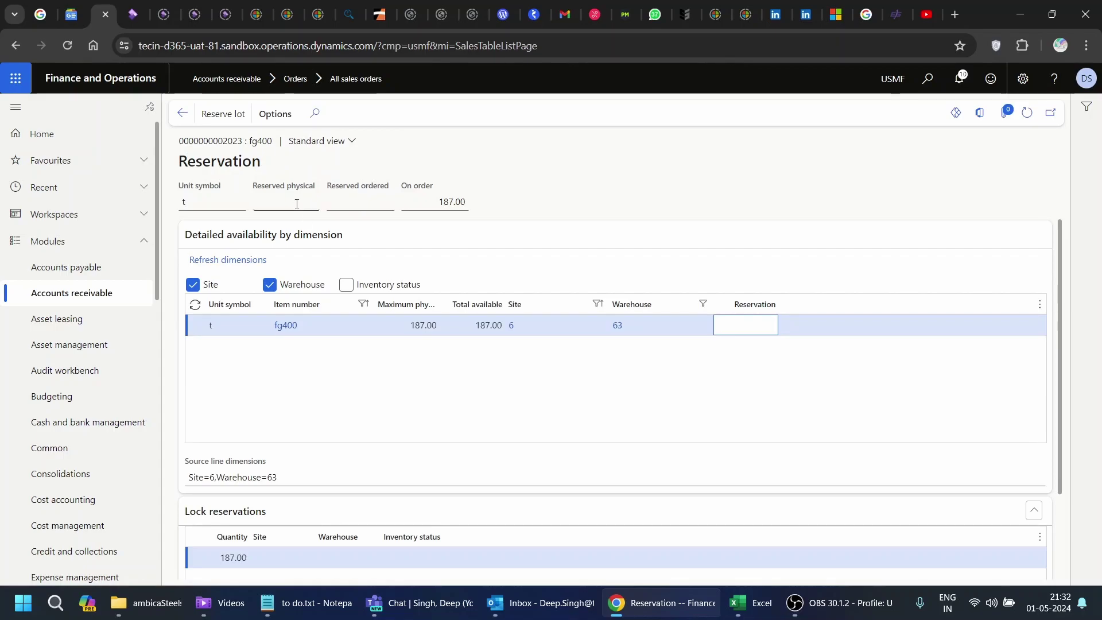
pyautogui.click(223, 114)
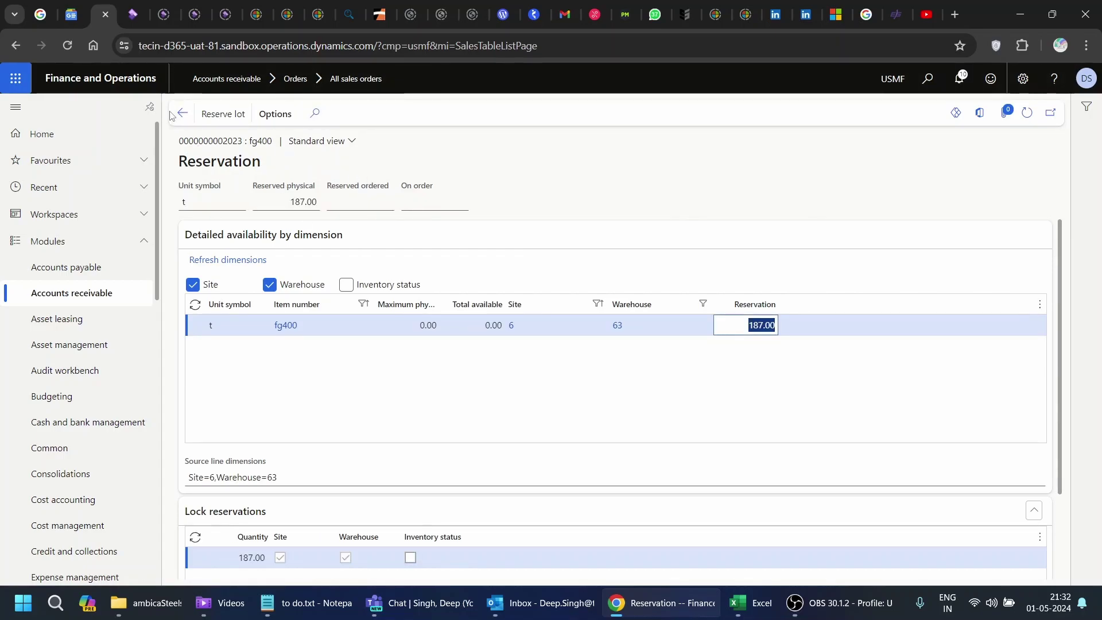
pyautogui.click(178, 113)
# Release the sales order to the warehouse and review the notifications about the created wave and work
pyautogui.click(733, 115)
pyautogui.click(369, 162)
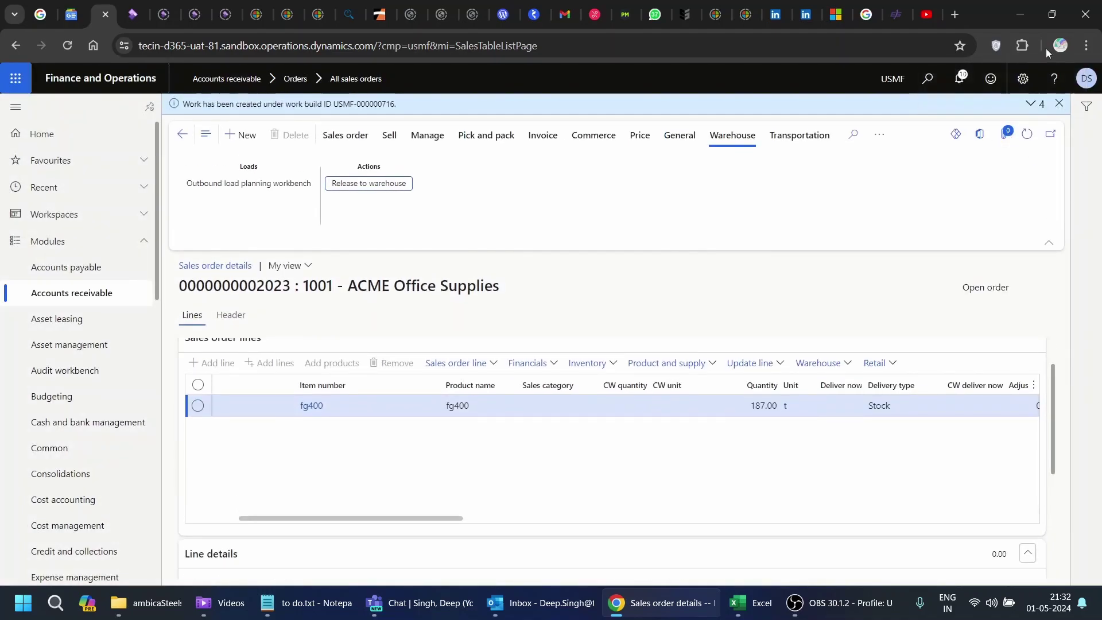
pyautogui.click(1026, 104)
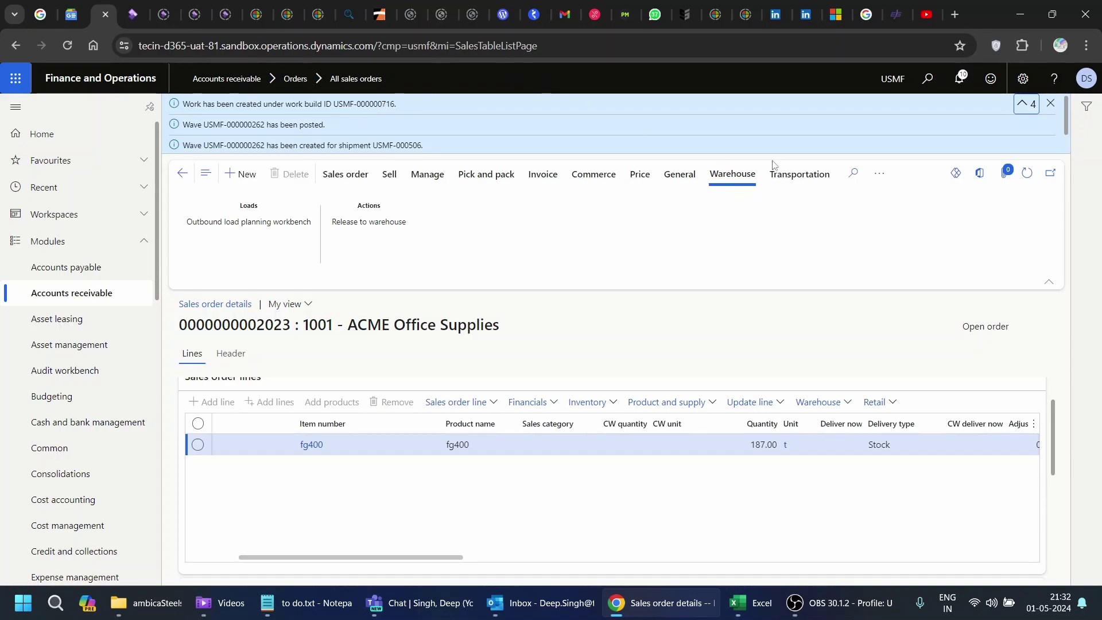
pyautogui.click(1050, 103)
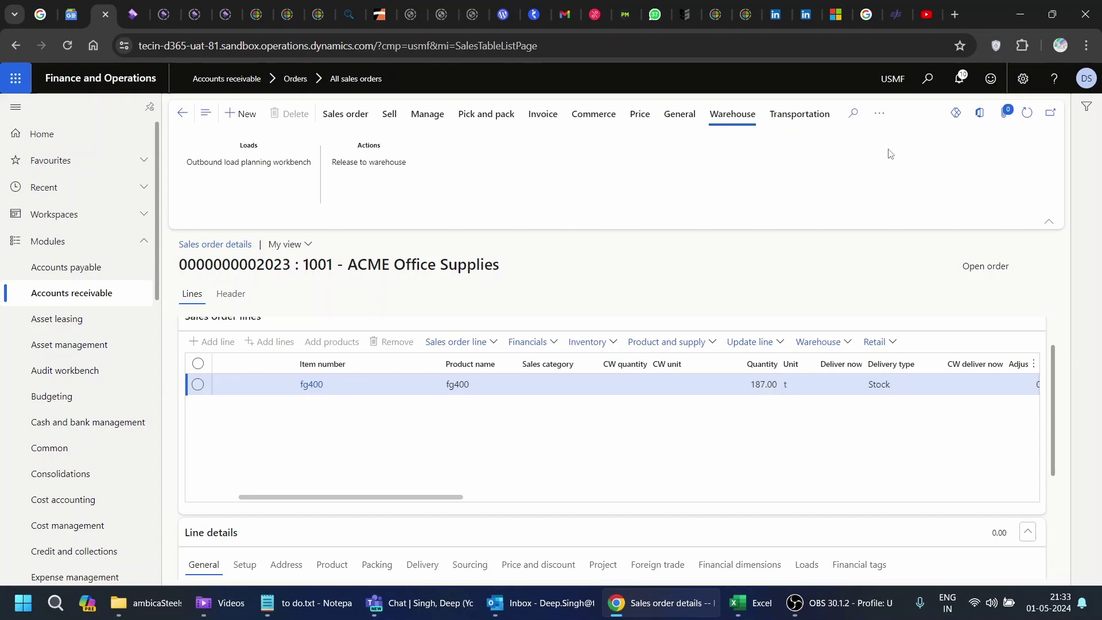
# Open the fg400 line's shipment details and inspect both Box-Large containers in the container structure
pyautogui.click(819, 342)
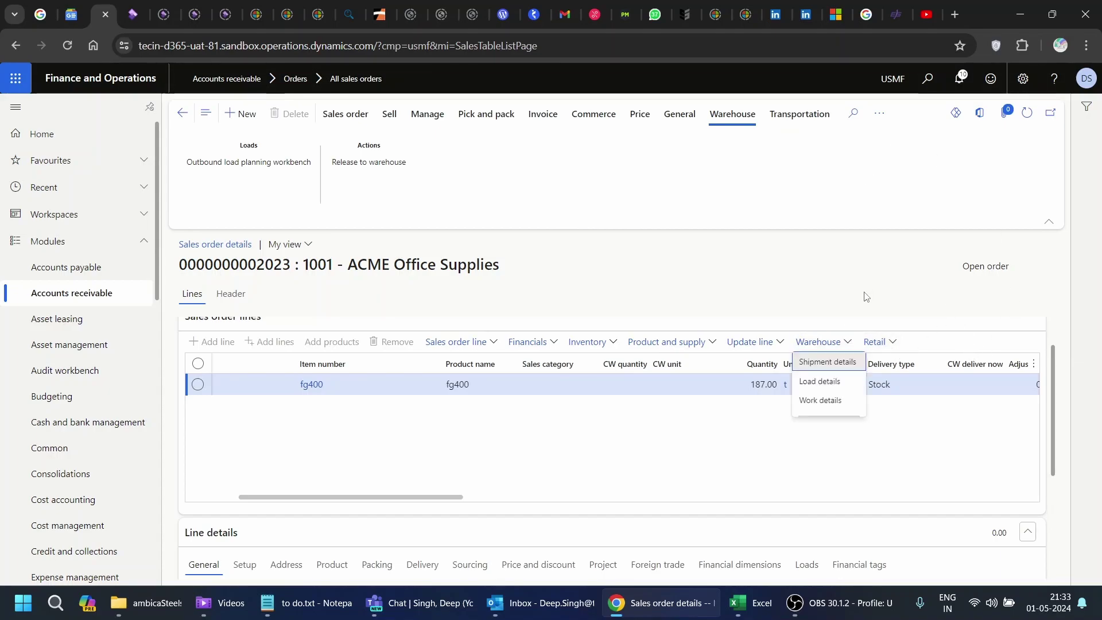
pyautogui.click(813, 363)
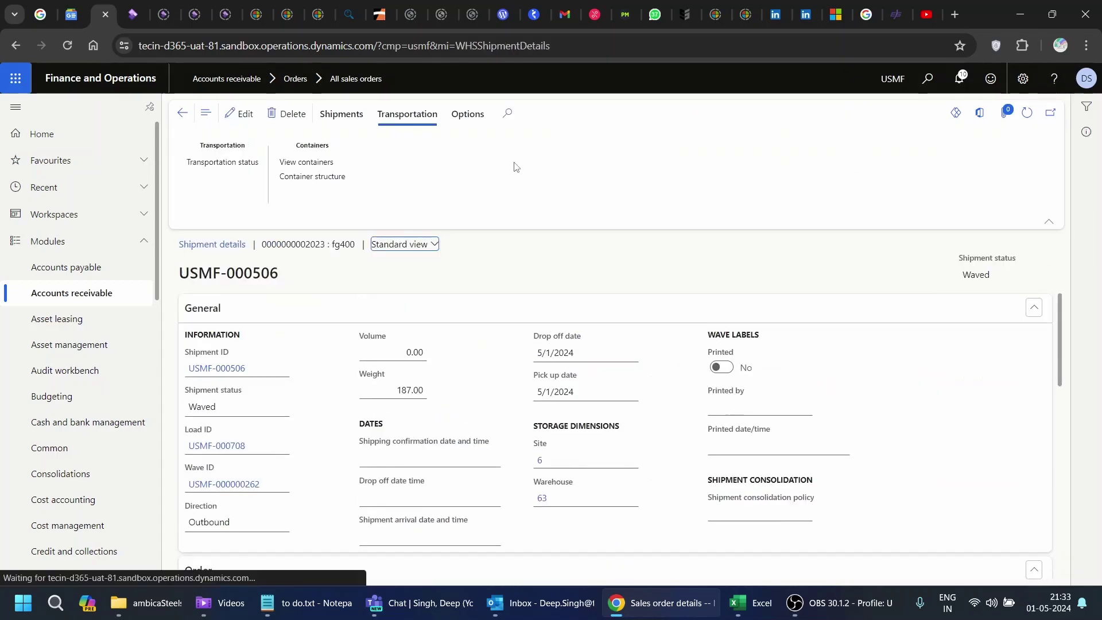
pyautogui.click(310, 178)
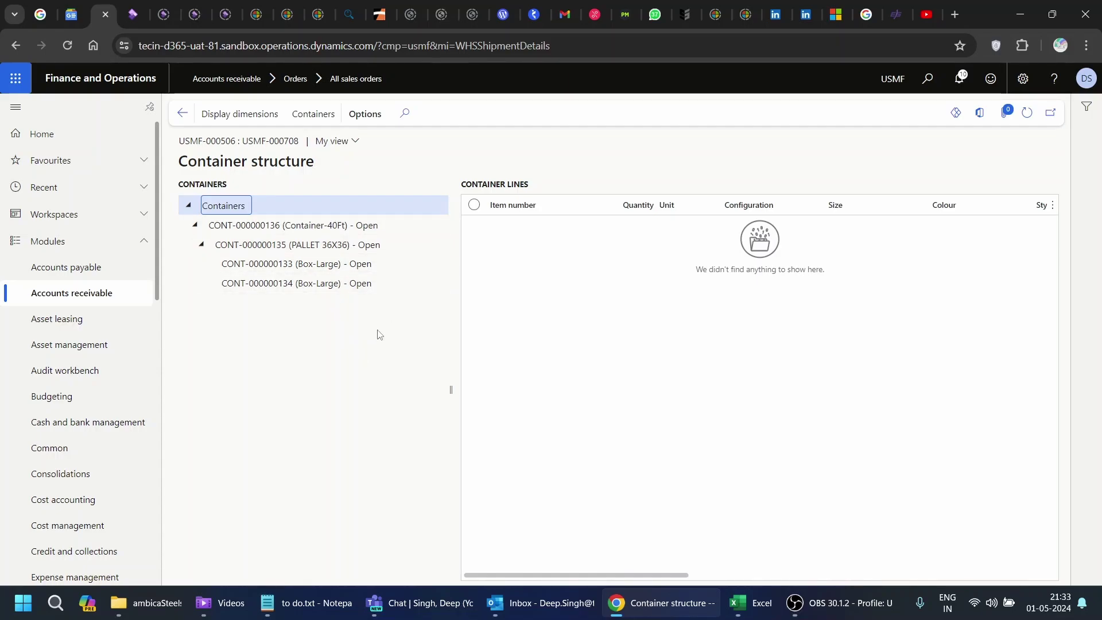
pyautogui.click(343, 284)
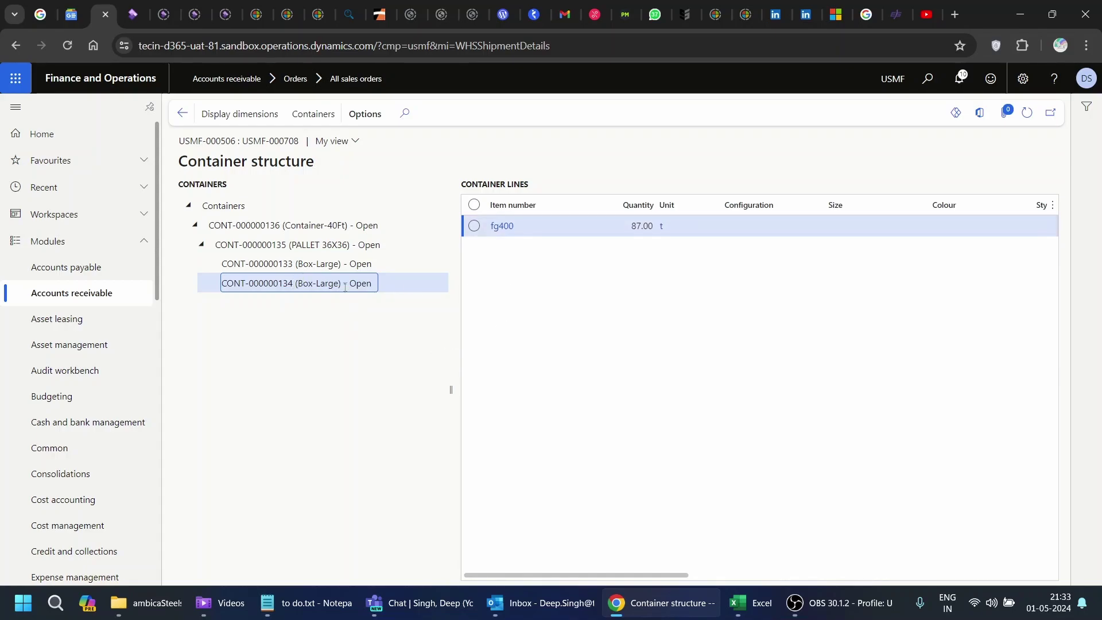
pyautogui.click(344, 264)
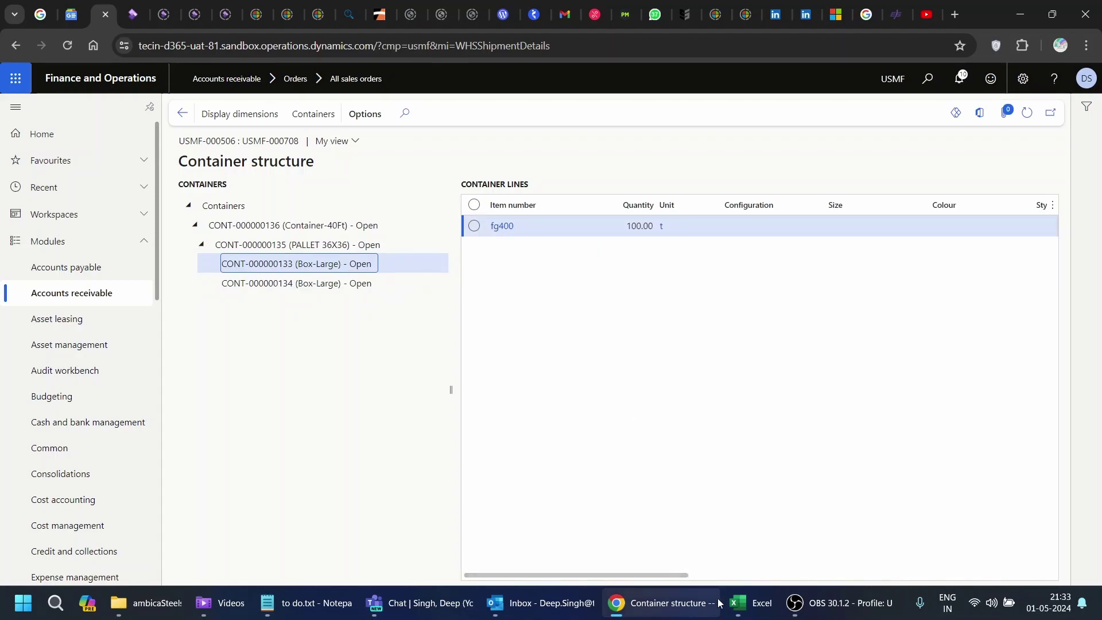
# Switch to the shipment packing and containerization workbook in Excel and check the box-large maximum net weight and tare weight
pyautogui.click(738, 603)
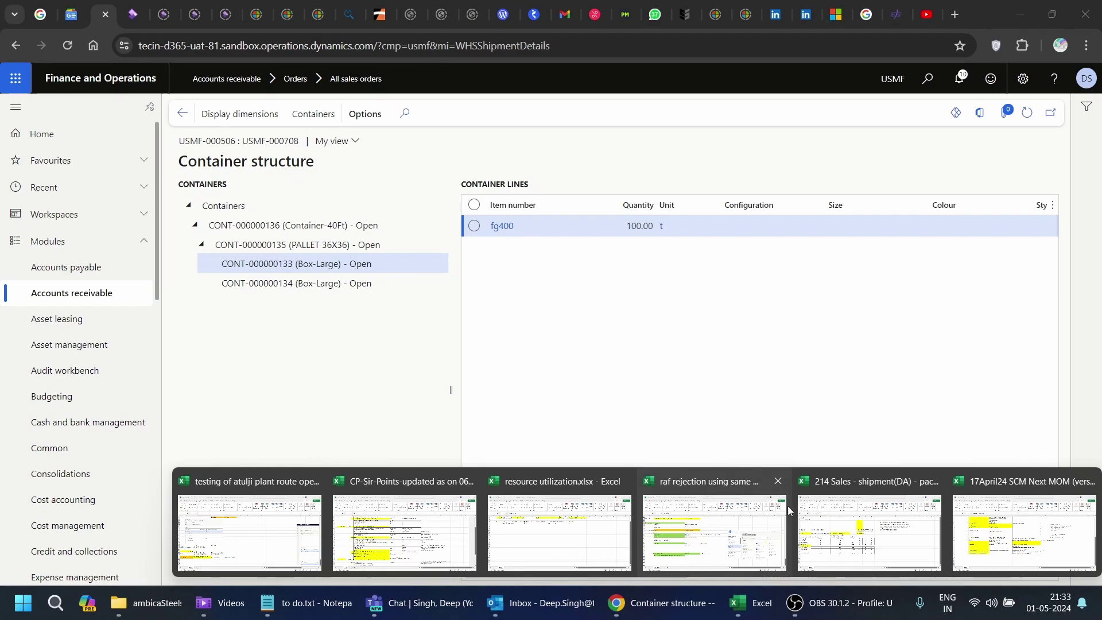
pyautogui.click(1024, 531)
pyautogui.moveTo(641, 610)
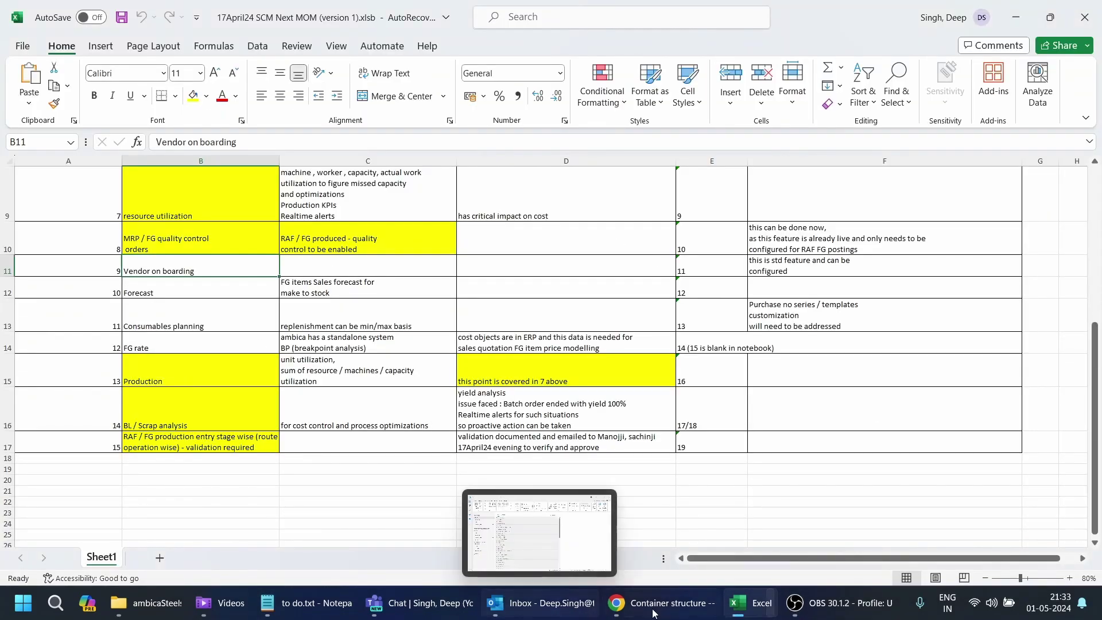
pyautogui.click(737, 603)
pyautogui.click(969, 539)
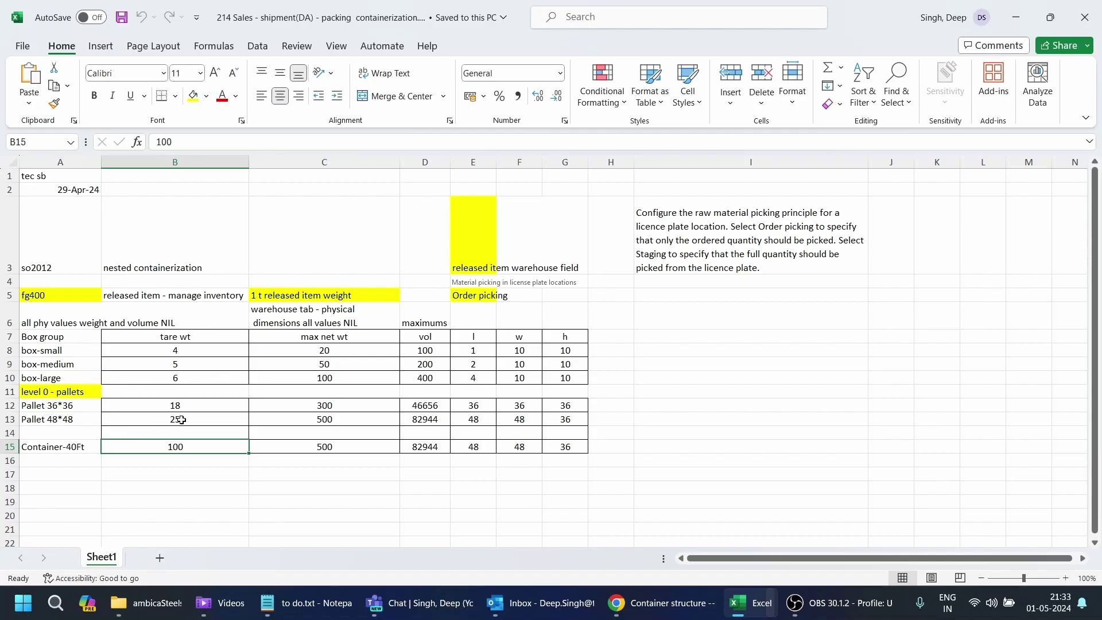
pyautogui.click(325, 376)
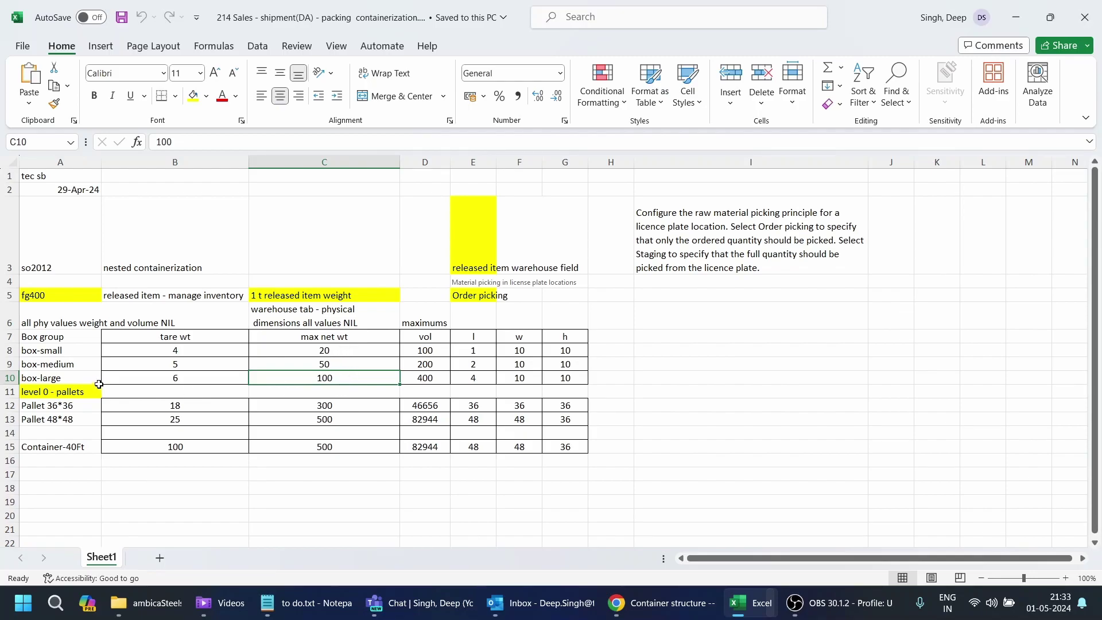
pyautogui.click(180, 375)
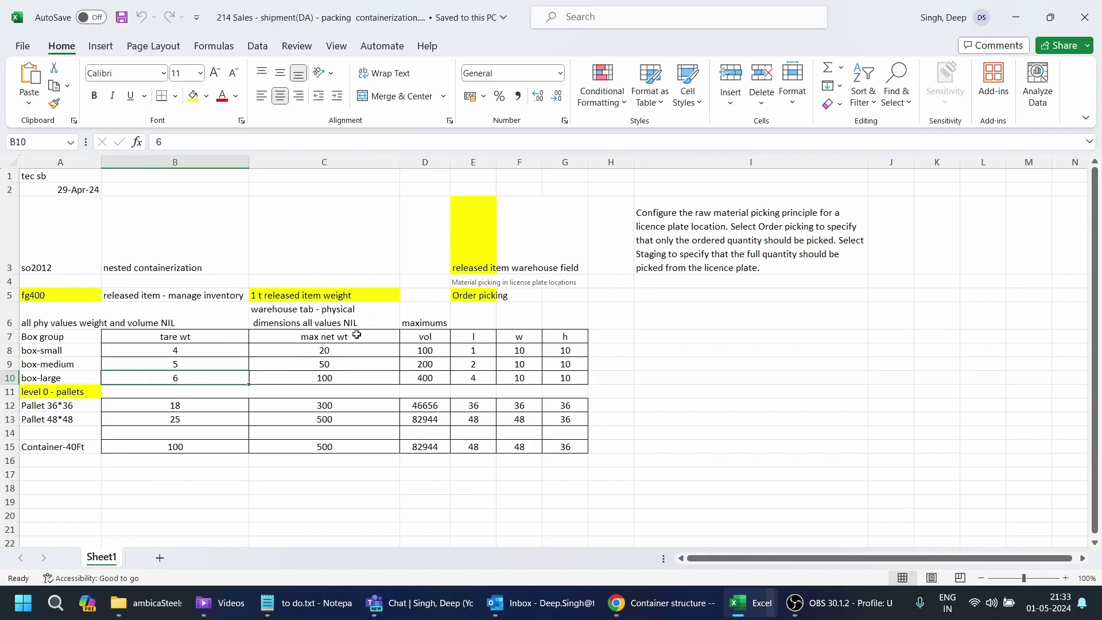
# Switch back to Dynamics 365 and inspect the second Box-Large container and the PALLET 36X36 entry in the container structure
pyautogui.click(654, 613)
pyautogui.click(313, 283)
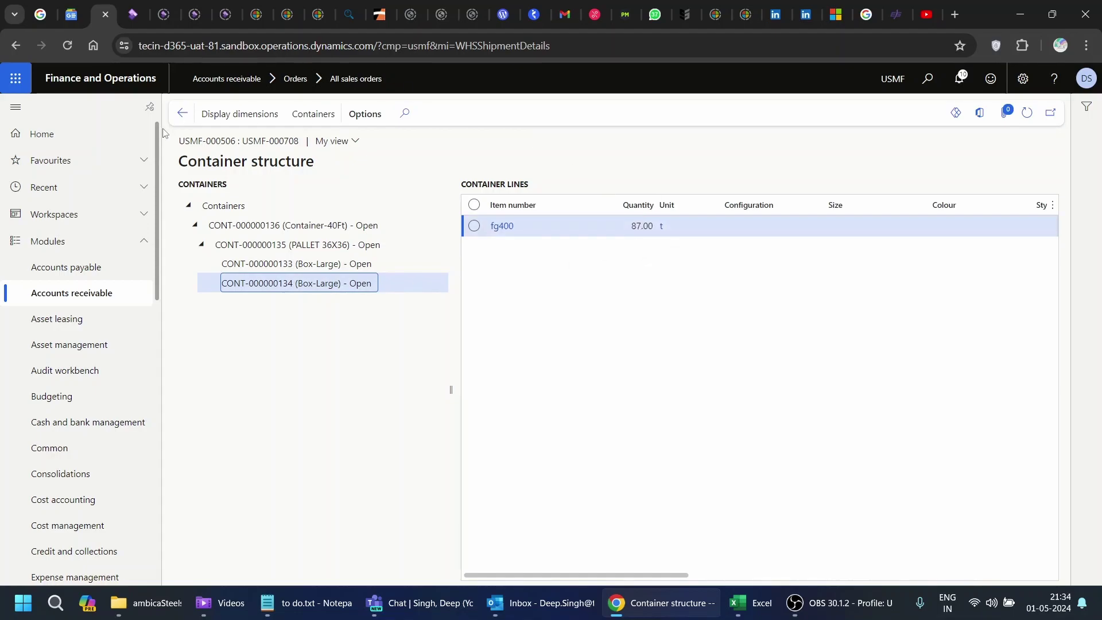
pyautogui.click(182, 113)
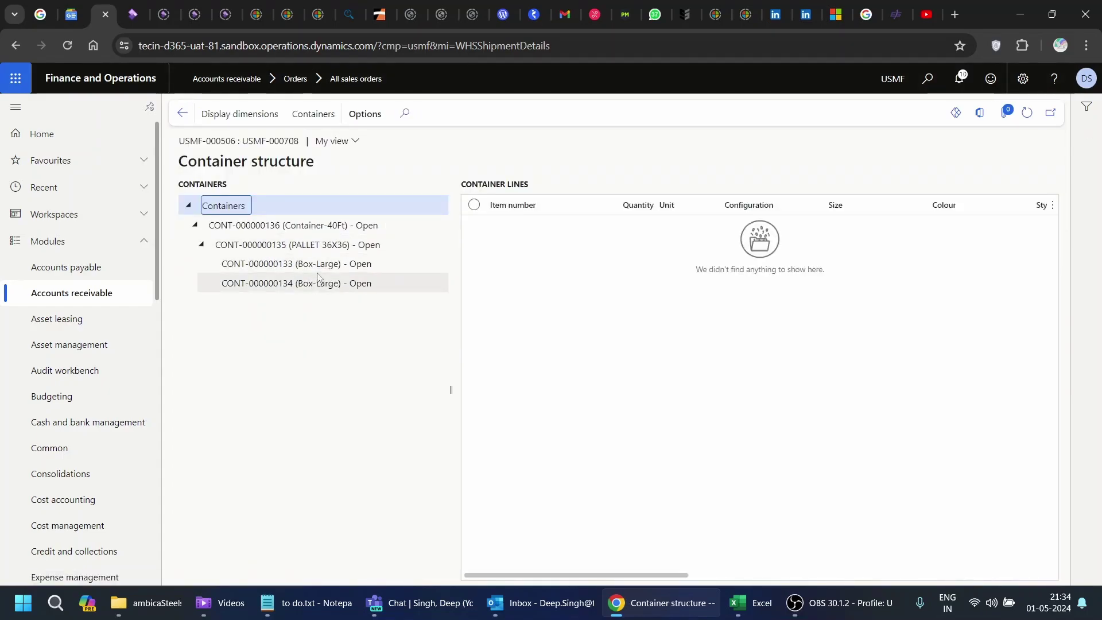
pyautogui.click(358, 248)
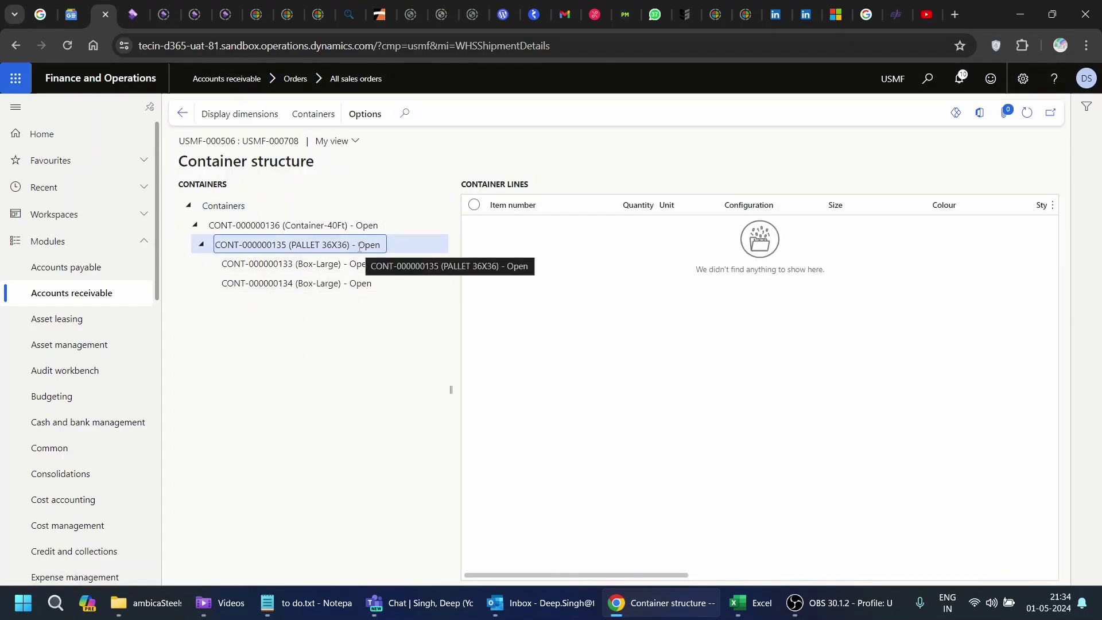
# Check the Pallet 36*36 maximum net weight in the Excel workbook and inspect the Container-40Ft entry in the Dynamics 365 container structure
pyautogui.click(746, 602)
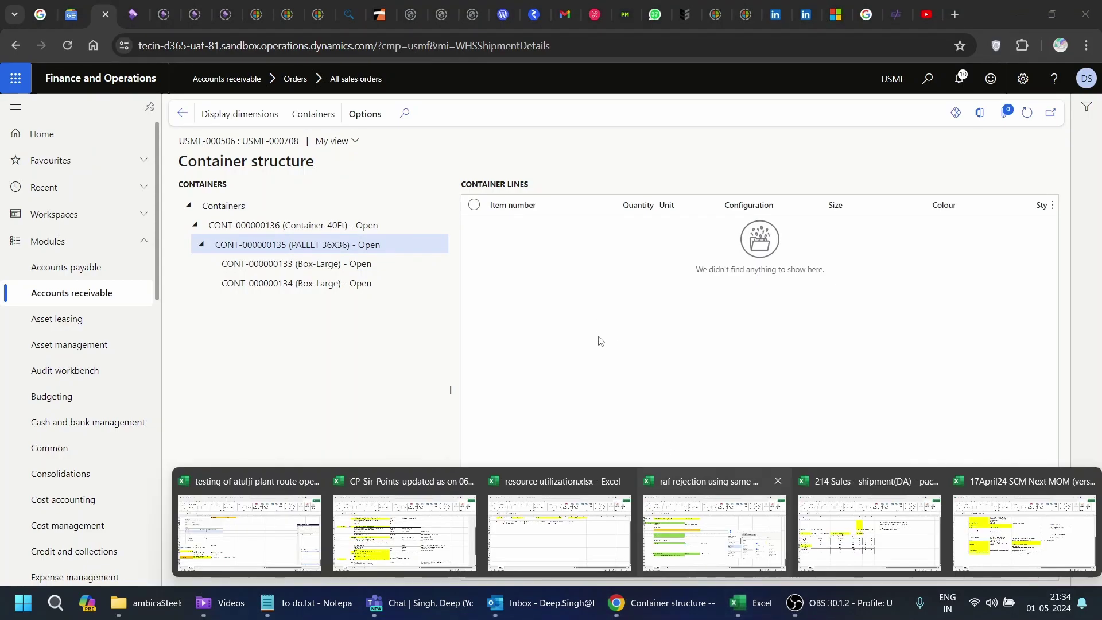
pyautogui.click(870, 531)
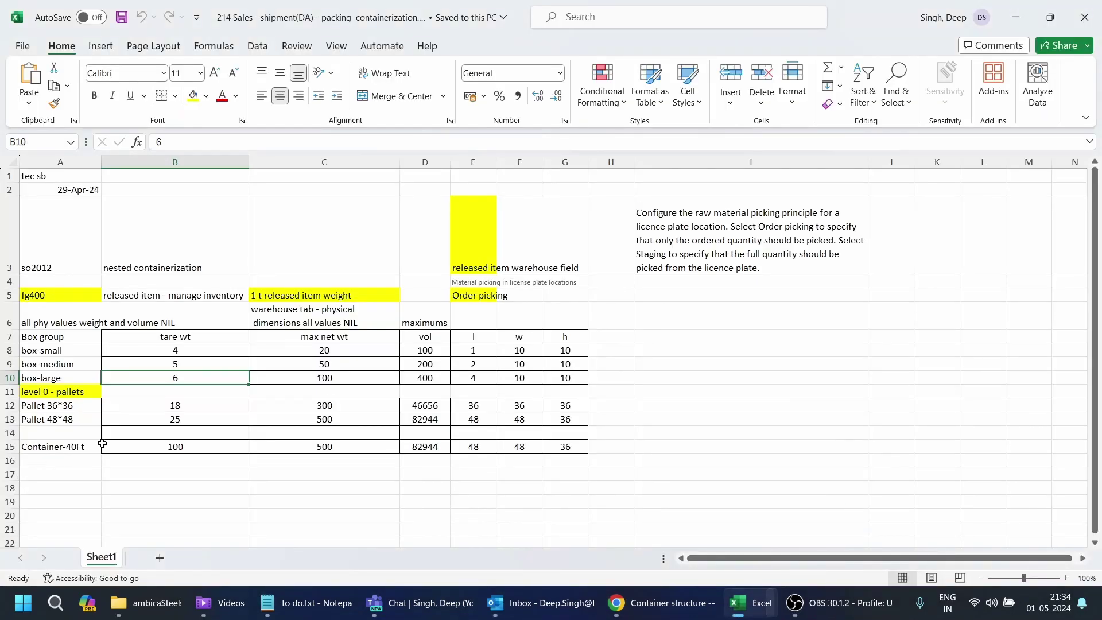
pyautogui.click(326, 408)
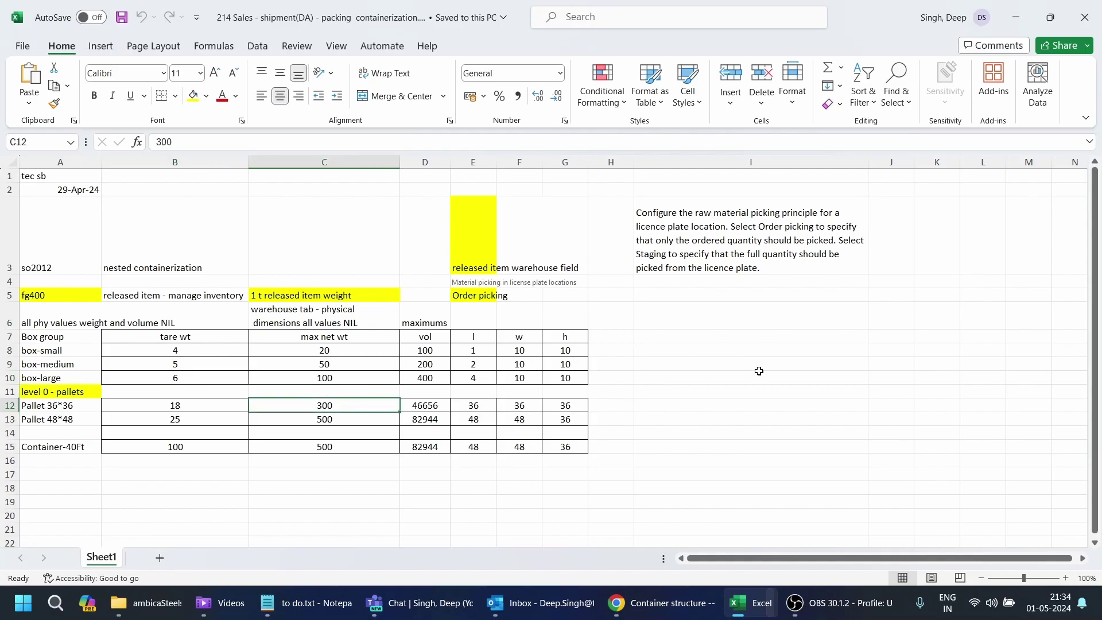
pyautogui.moveTo(656, 606)
pyautogui.click(671, 608)
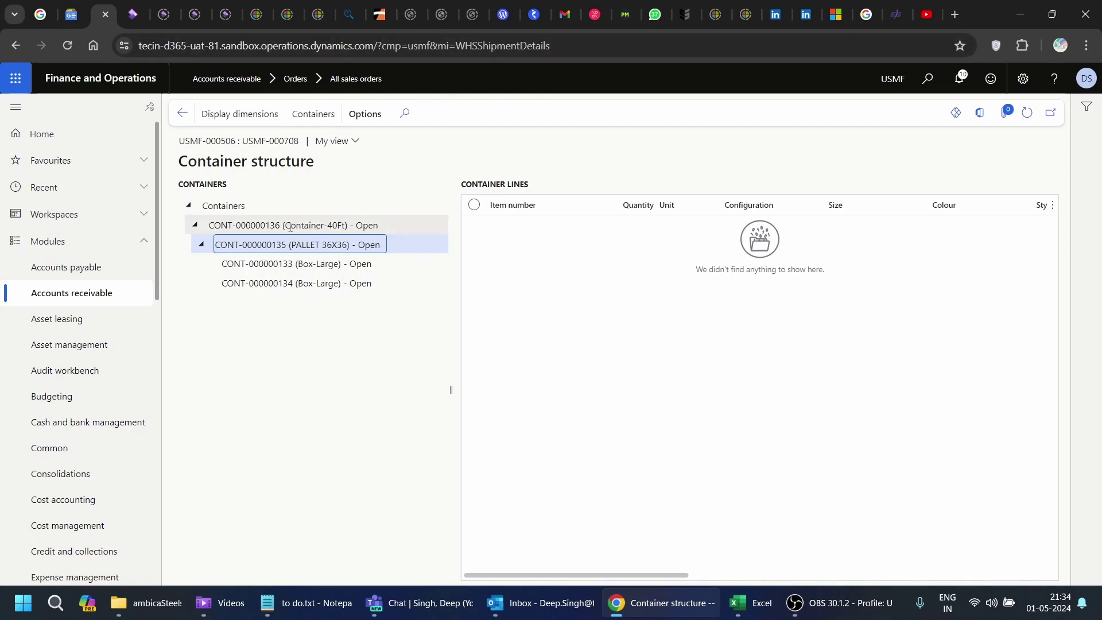
pyautogui.click(290, 226)
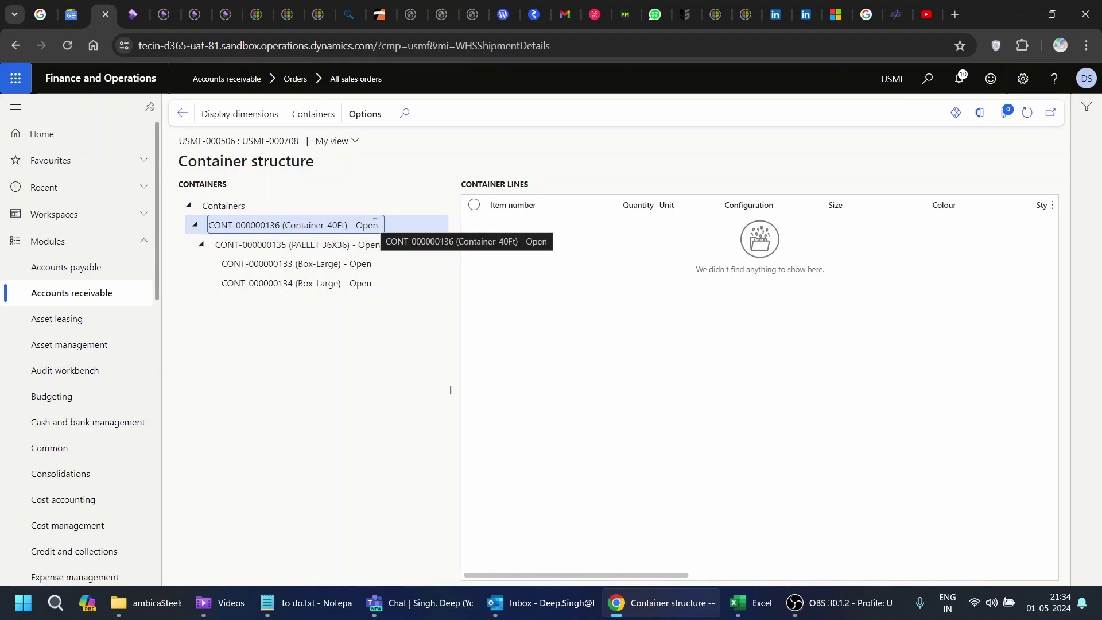
# Open the shipment's list of containers and view the contents of container CONT-000000133
pyautogui.click(183, 113)
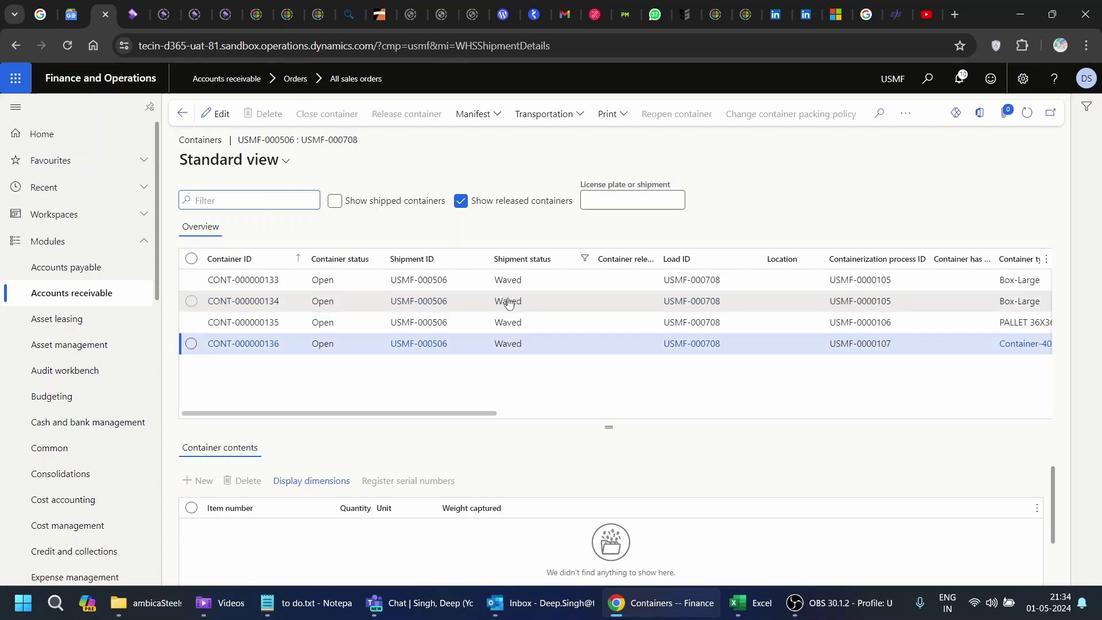
pyautogui.click(536, 281)
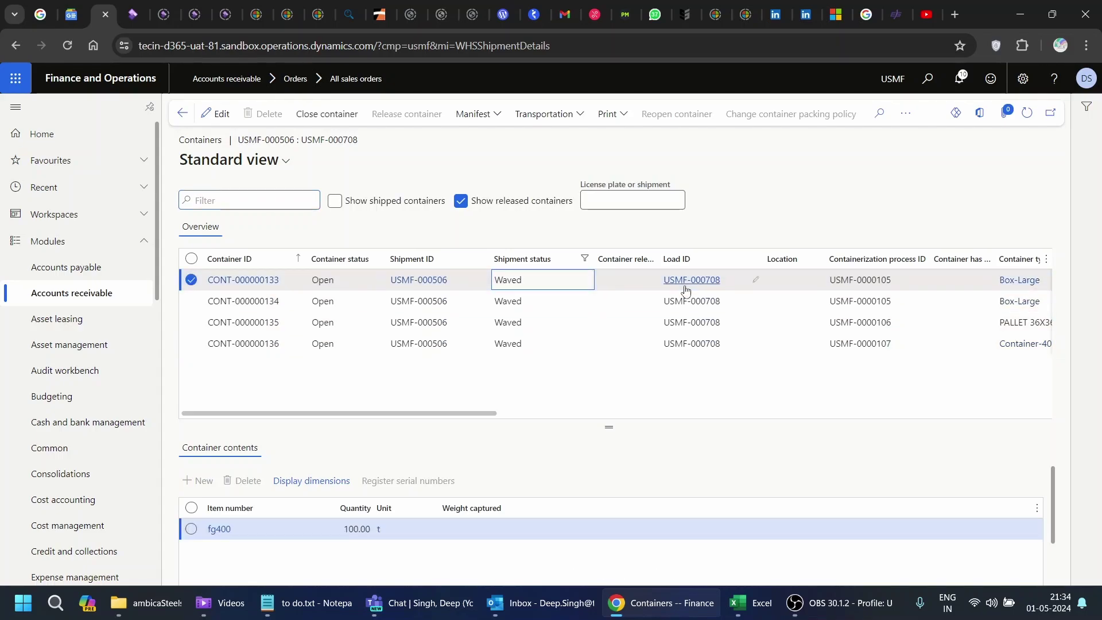
# Inspect the first Box-Large container's gross weight and quantity, and check the box-large tare weight in the Excel workbook
pyautogui.moveTo(490, 414); pyautogui.dragTo(579, 420)
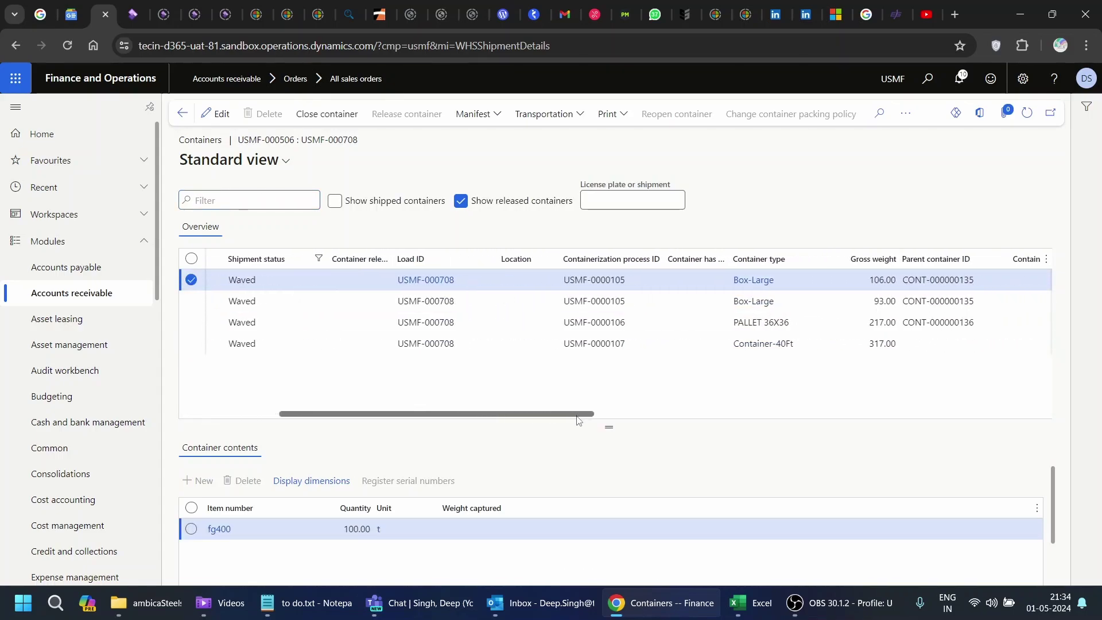
pyautogui.click(369, 538)
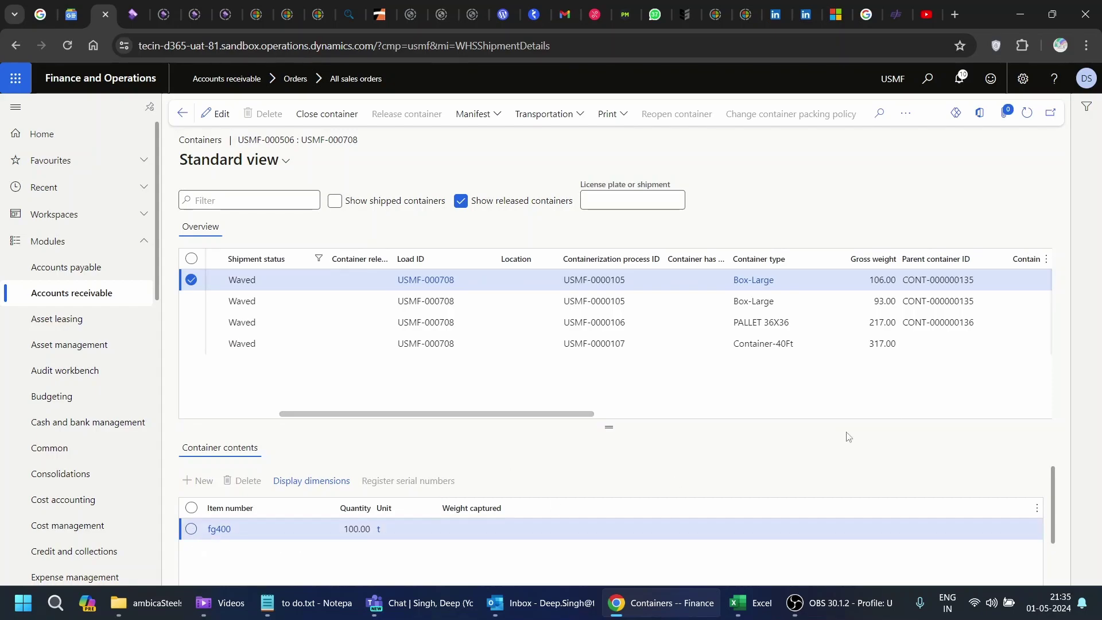
pyautogui.click(891, 285)
pyautogui.moveTo(740, 602)
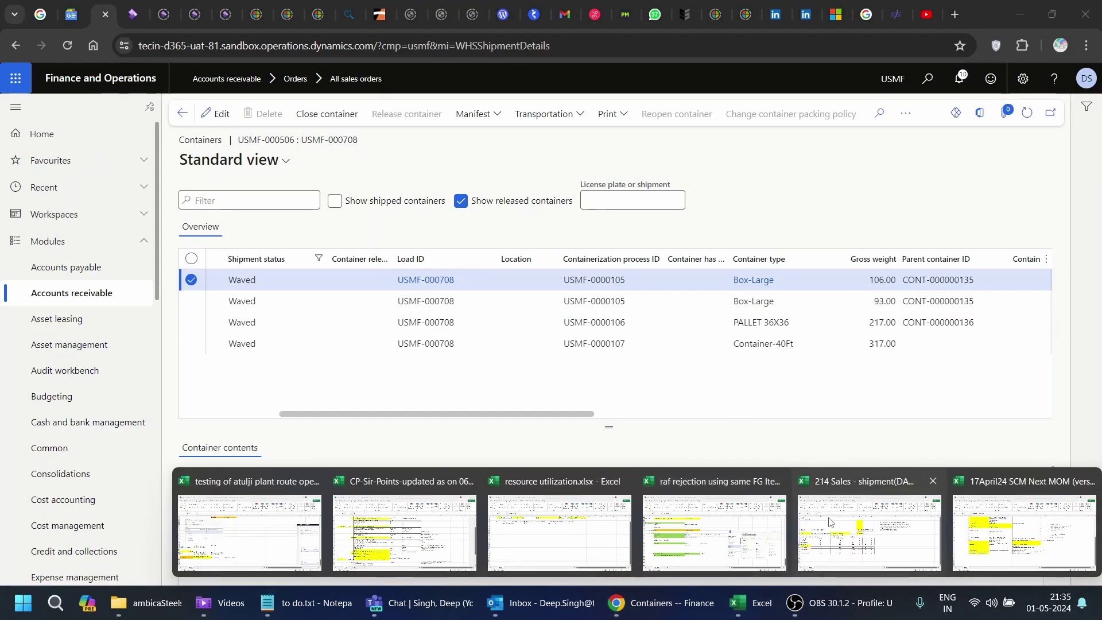
pyautogui.click(869, 517)
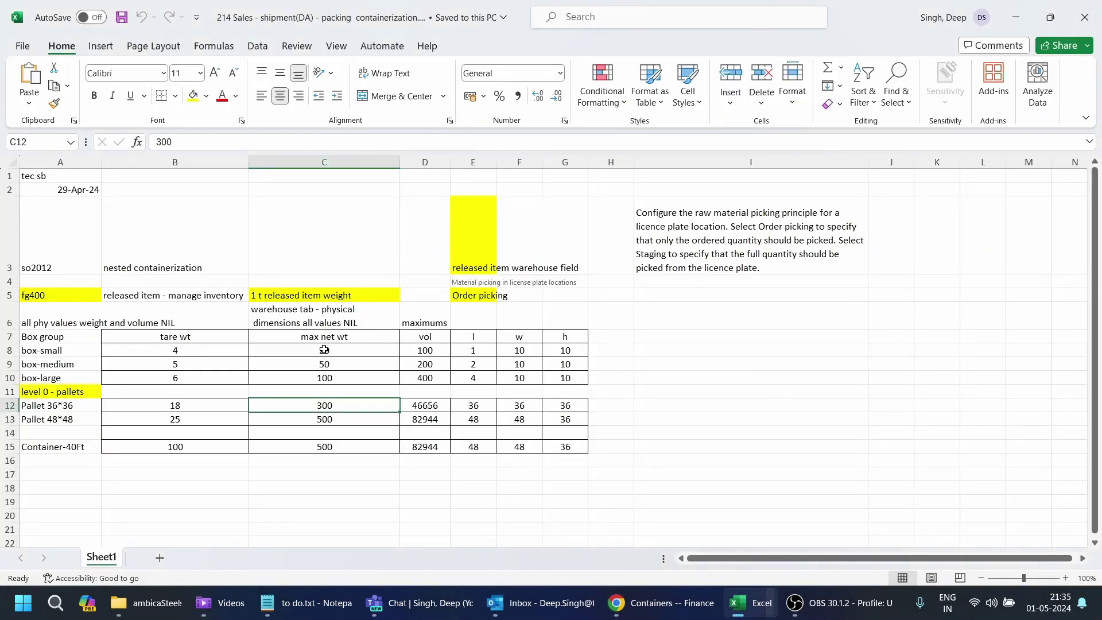
pyautogui.click(225, 381)
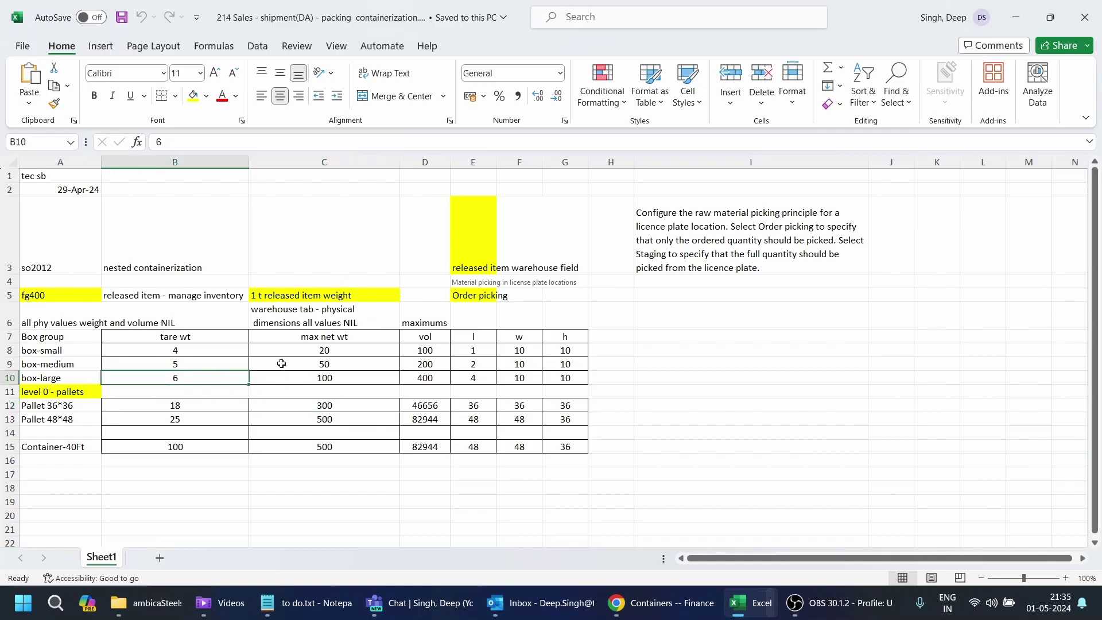
# Switch back to Dynamics 365 and compare the second Box-Large container's quantity and gross weight with the gross weights of the first box and the PALLET 36X36
pyautogui.click(660, 603)
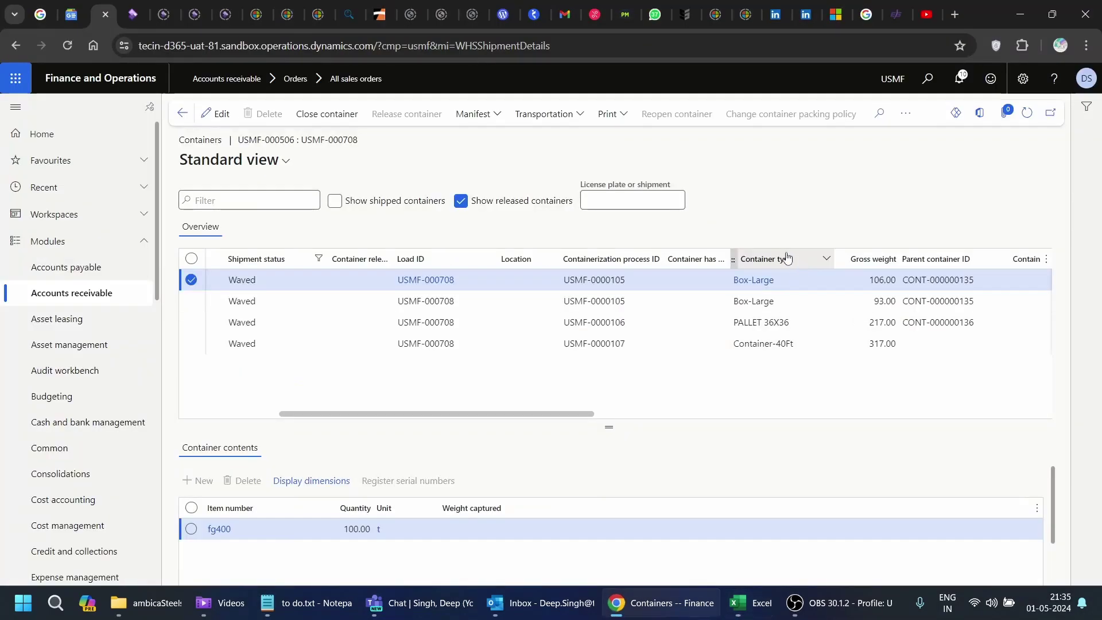
pyautogui.click(873, 301)
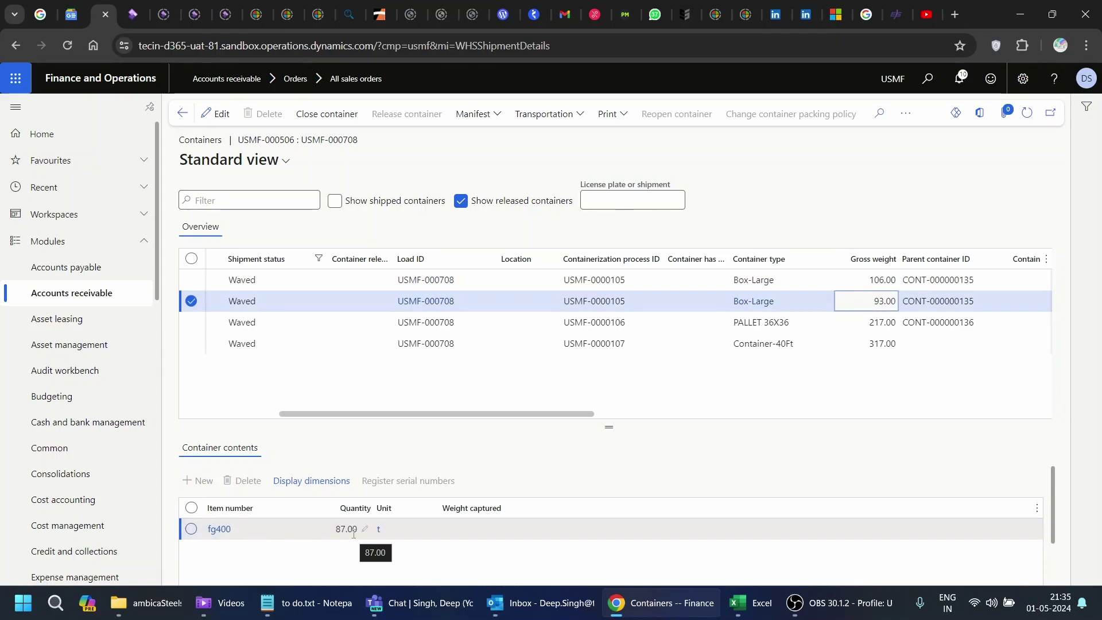
pyautogui.click(878, 322)
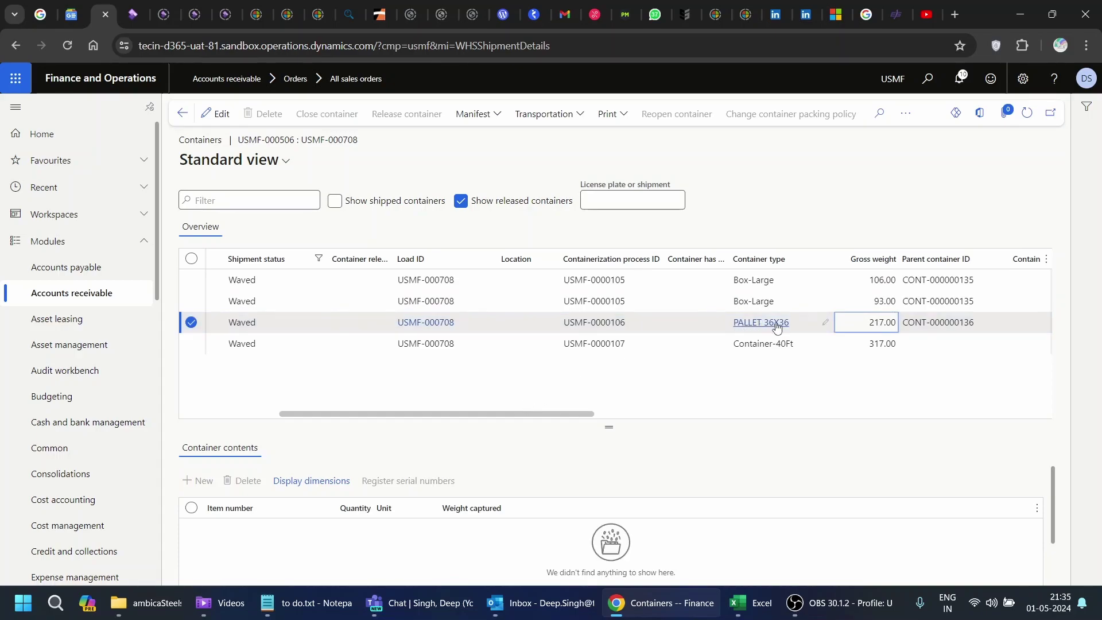
pyautogui.click(884, 283)
pyautogui.click(881, 302)
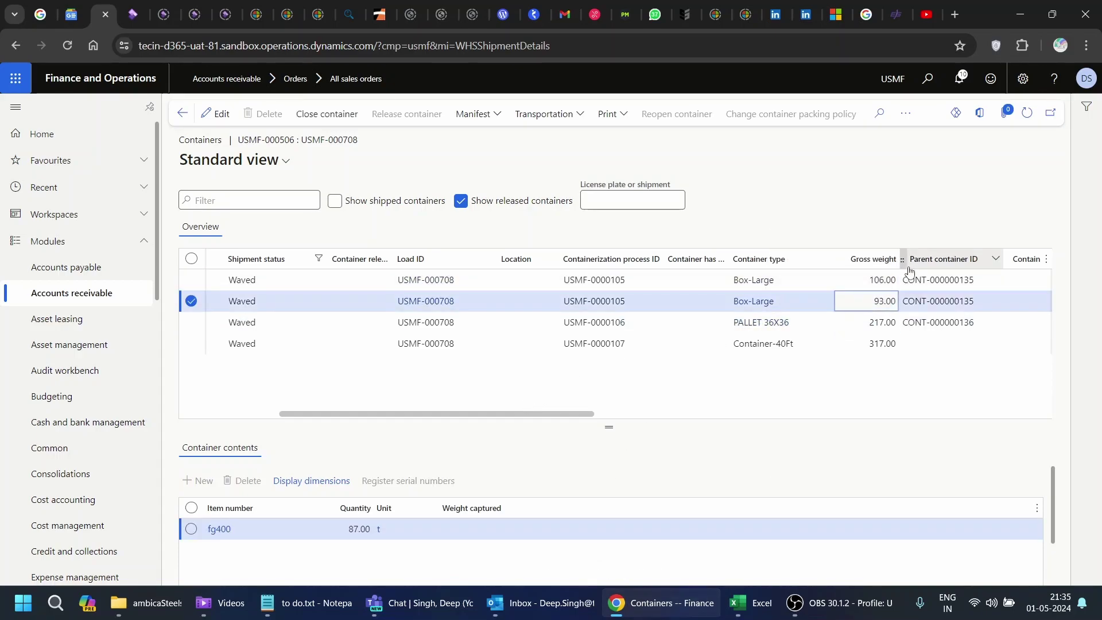
pyautogui.click(877, 323)
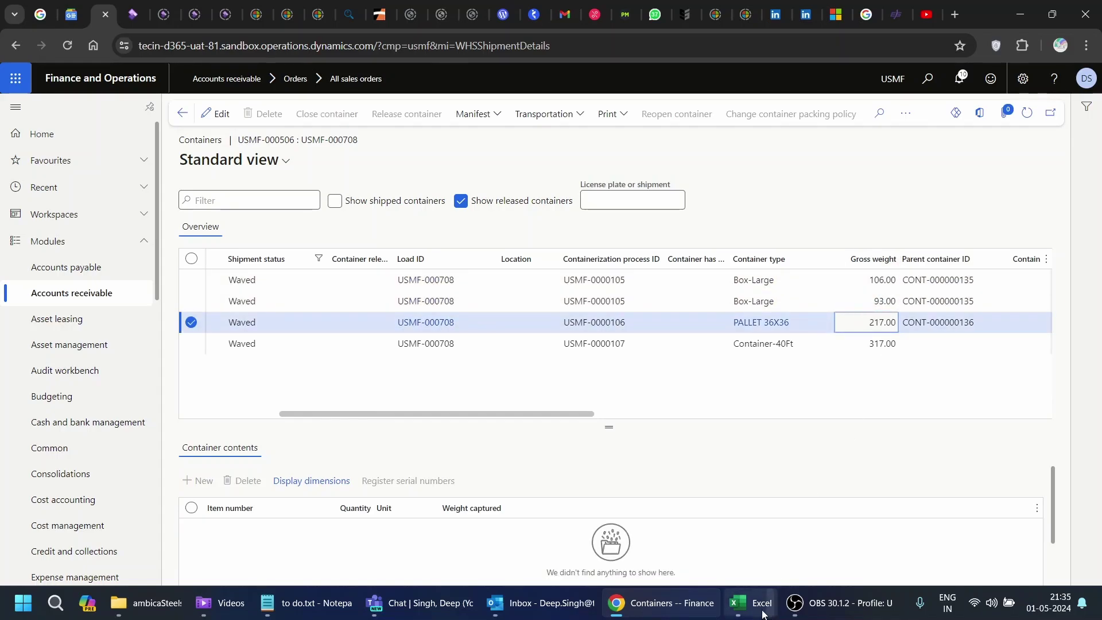
# Switch to the shipment packing and containerization workbook in Excel and check the Pallet 36*36 tare weight
pyautogui.moveTo(763, 613)
pyautogui.click(870, 528)
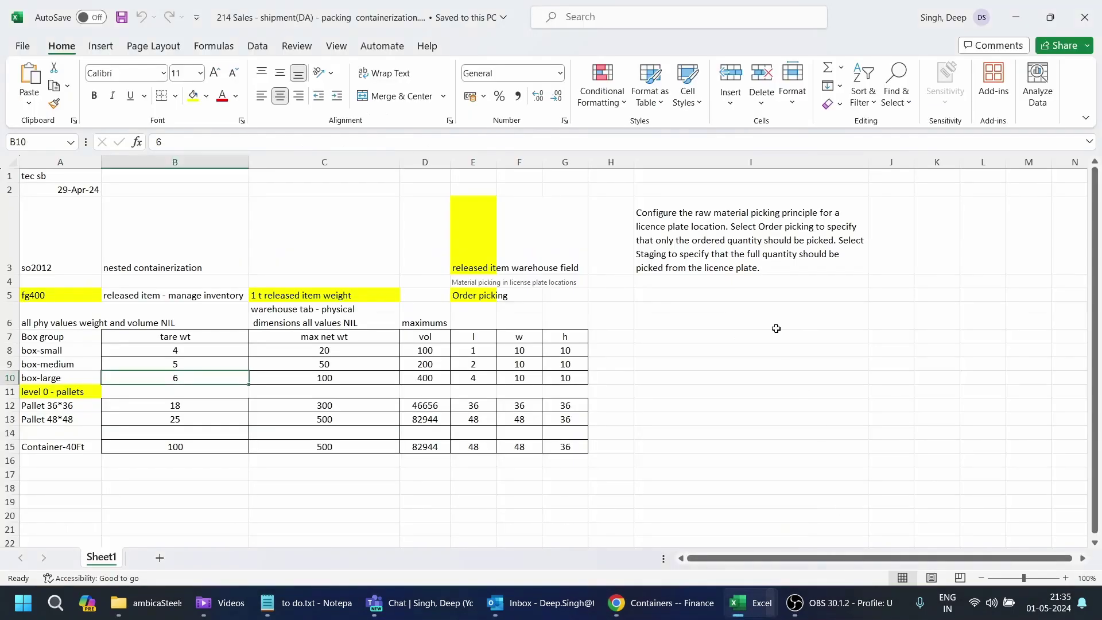
pyautogui.click(184, 408)
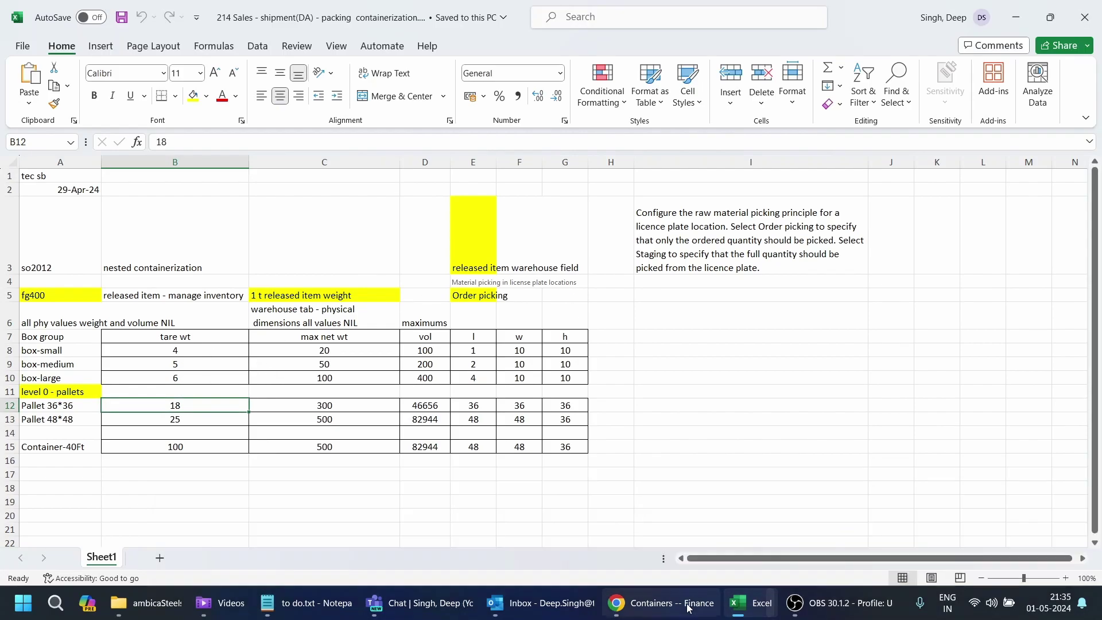
# Inspect the Container-40Ft gross weight in Dynamics 365 and compare it with the Container-40Ft tare weight in the Excel workbook
pyautogui.click(666, 540)
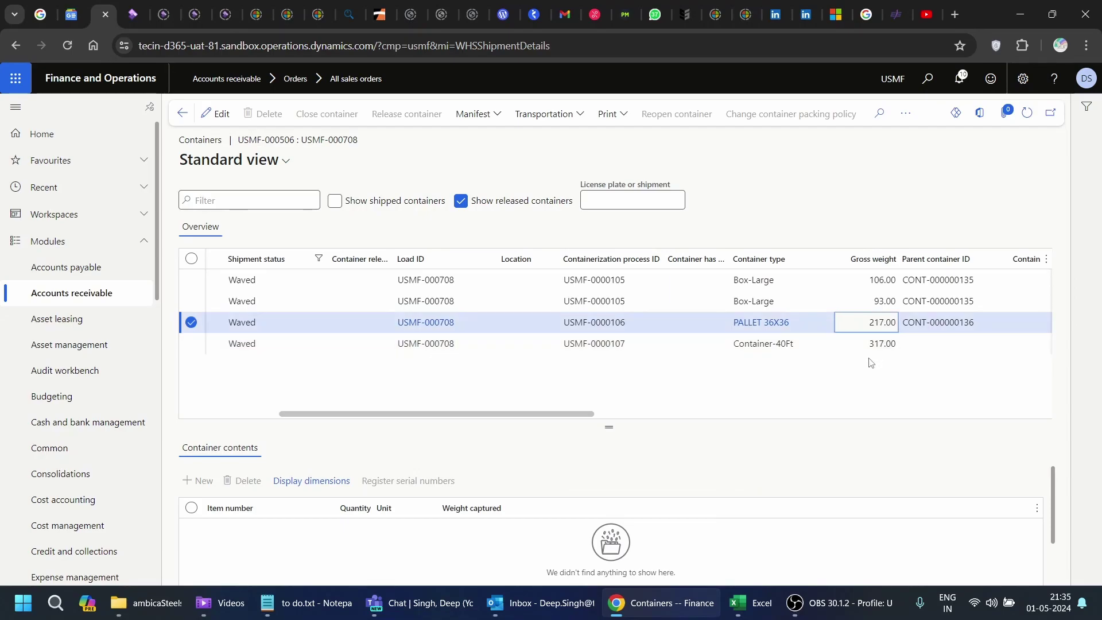
pyautogui.click(856, 344)
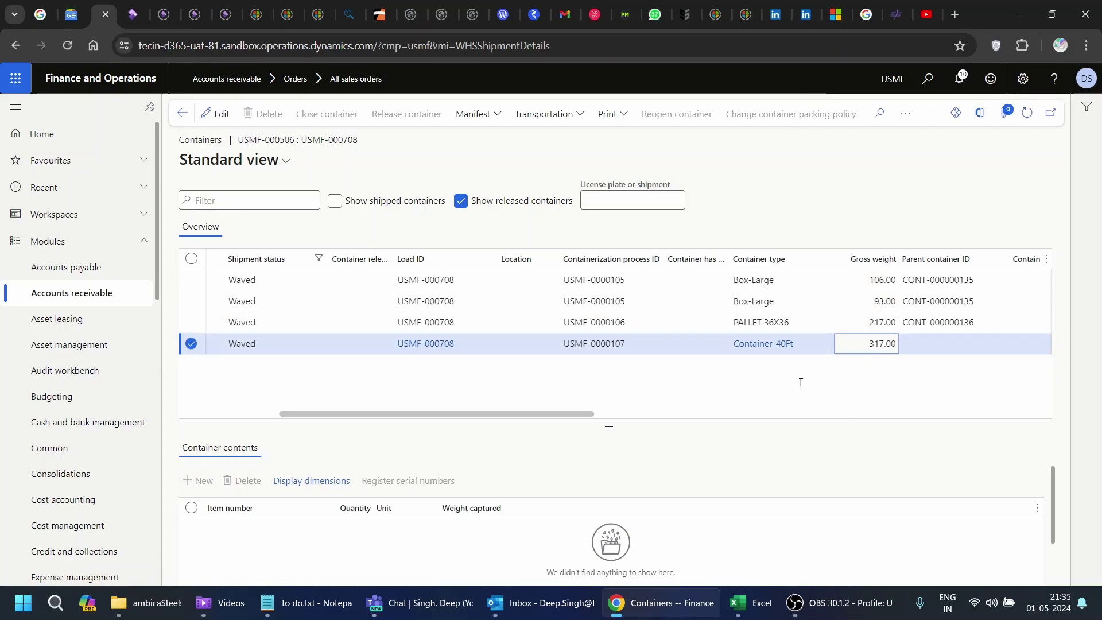
pyautogui.moveTo(756, 584)
pyautogui.click(849, 522)
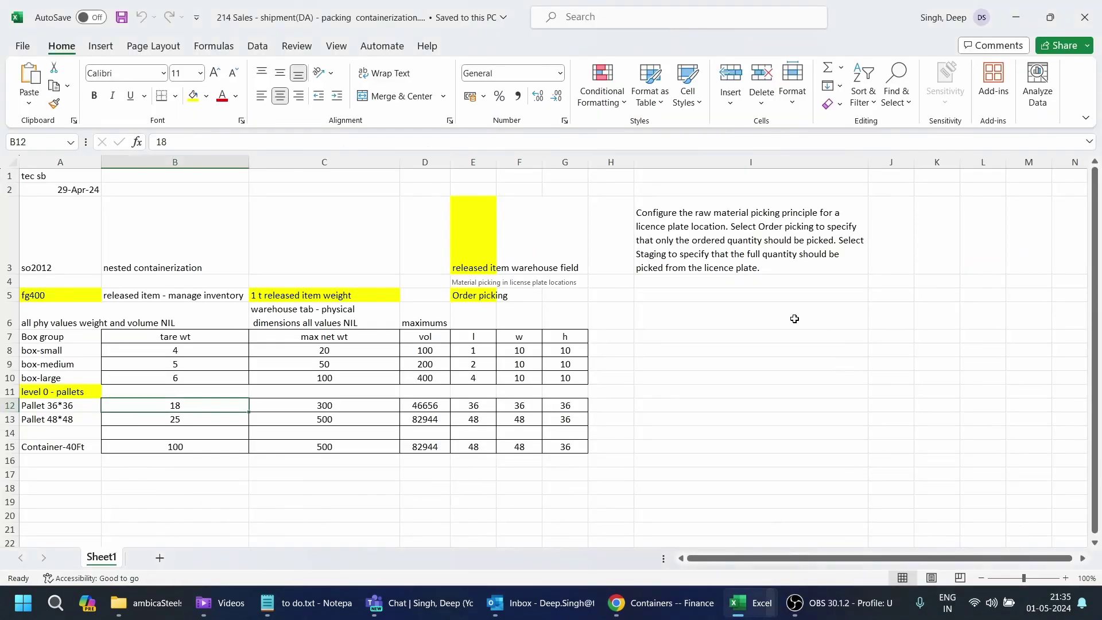
pyautogui.click(222, 450)
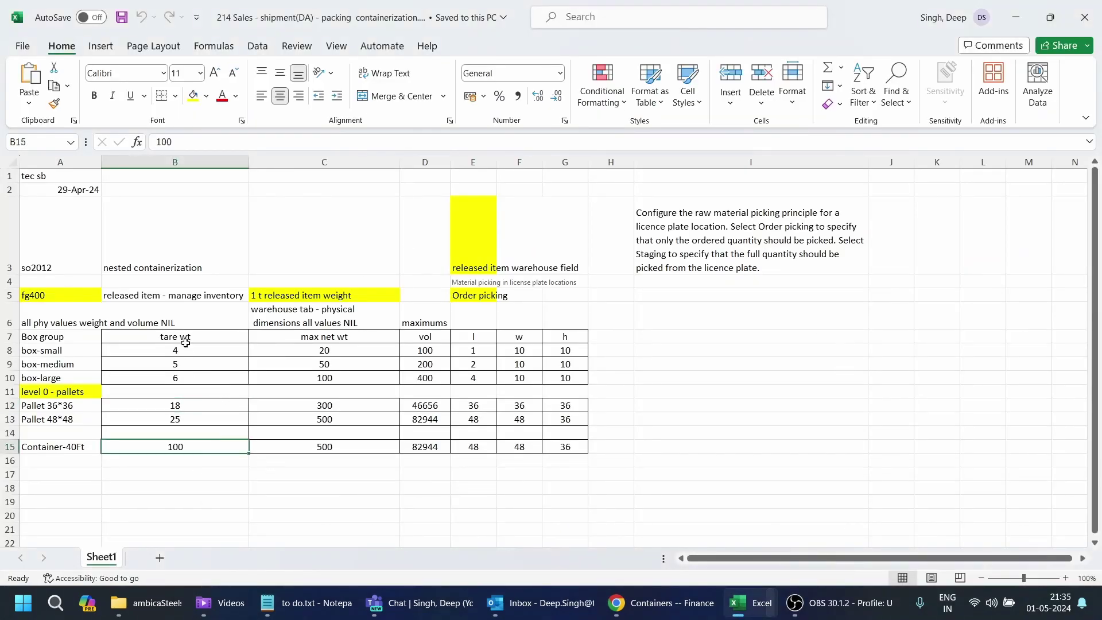
pyautogui.click(660, 603)
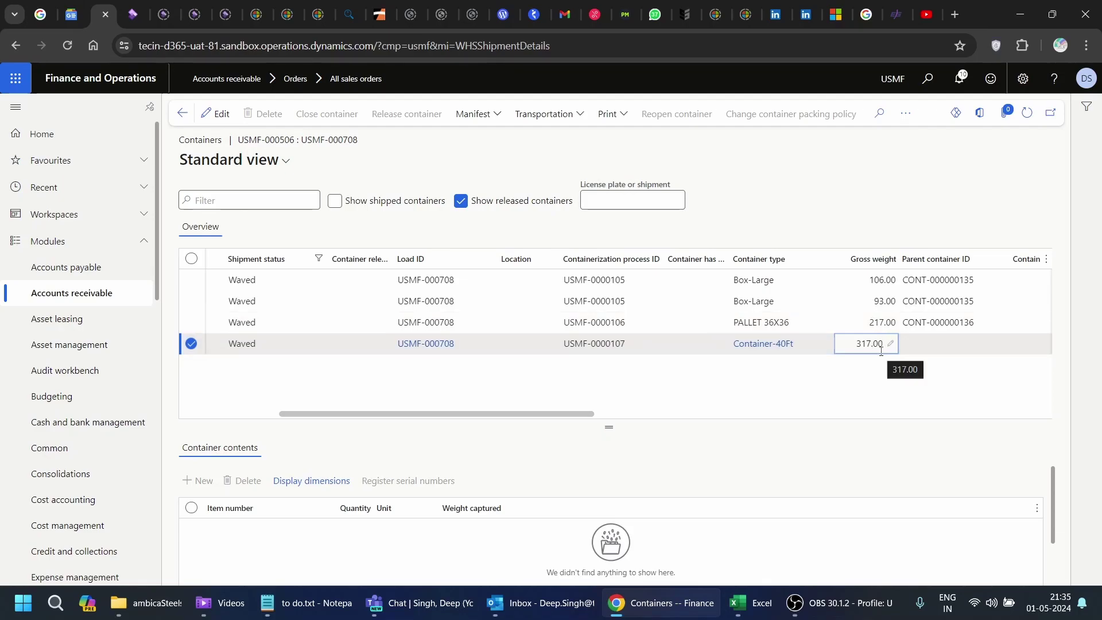
# Return to the shipment details, view the shipment's work details and open work completion for the open work
pyautogui.click(172, 117)
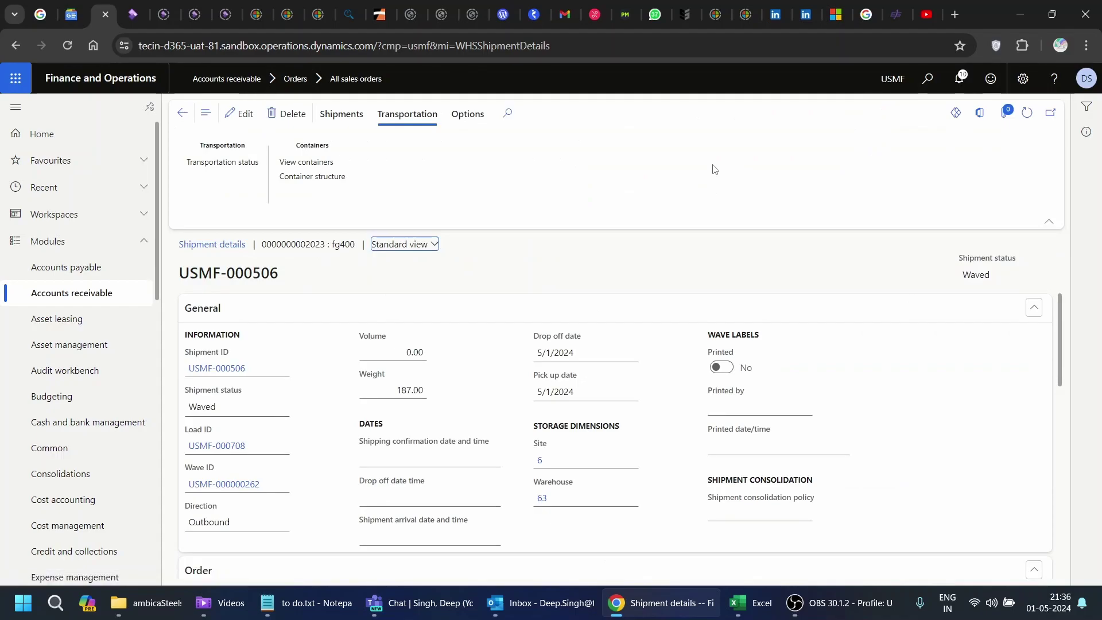
pyautogui.click(340, 126)
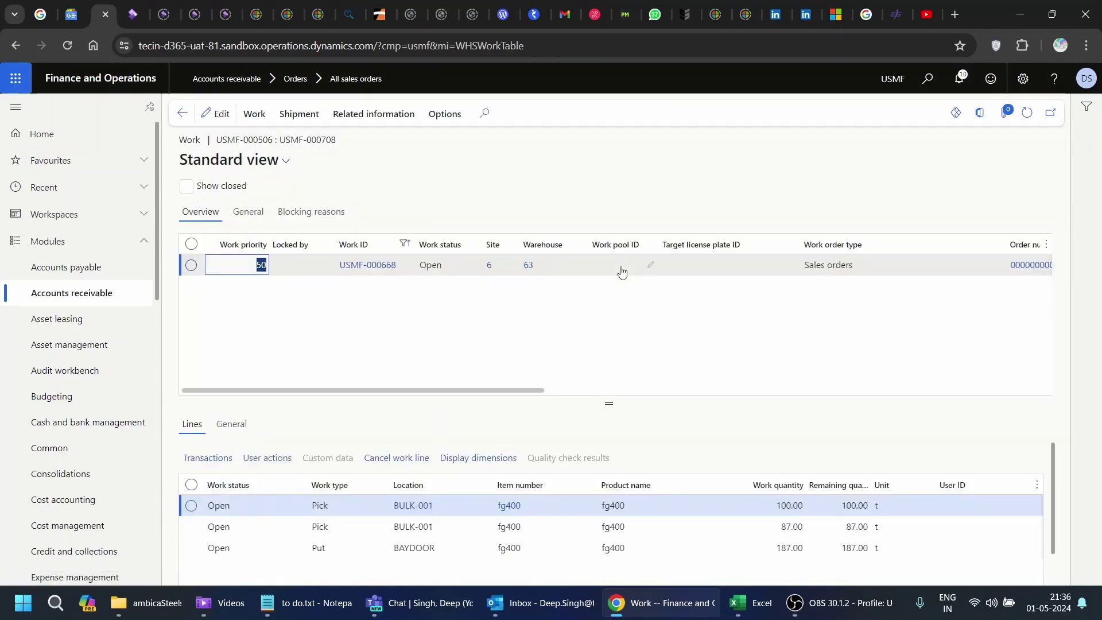
pyautogui.click(254, 113)
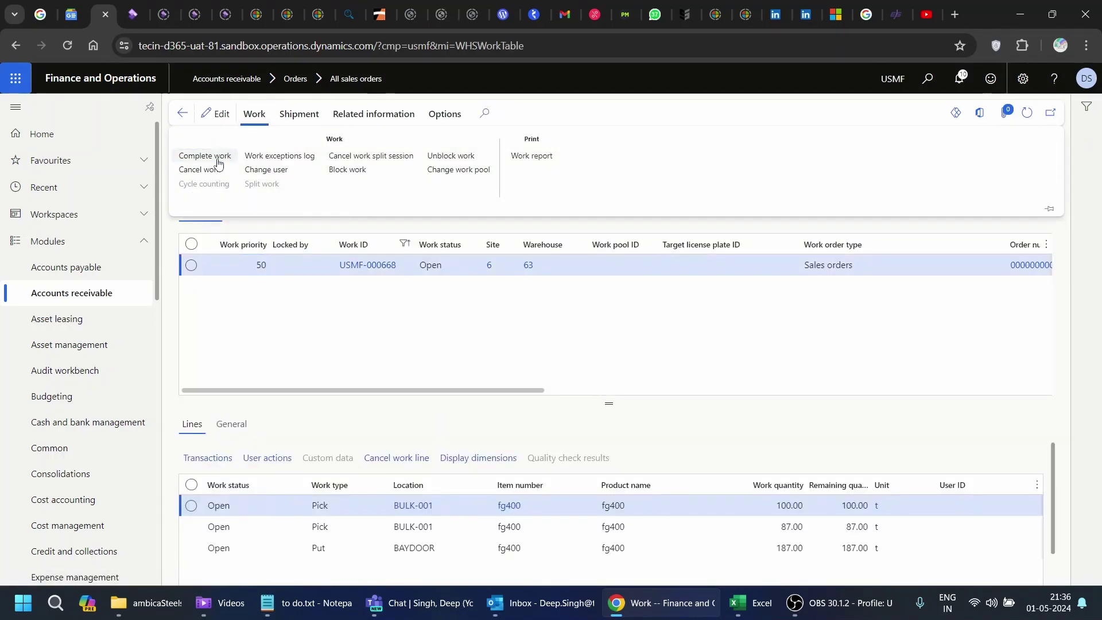
pyautogui.click(204, 157)
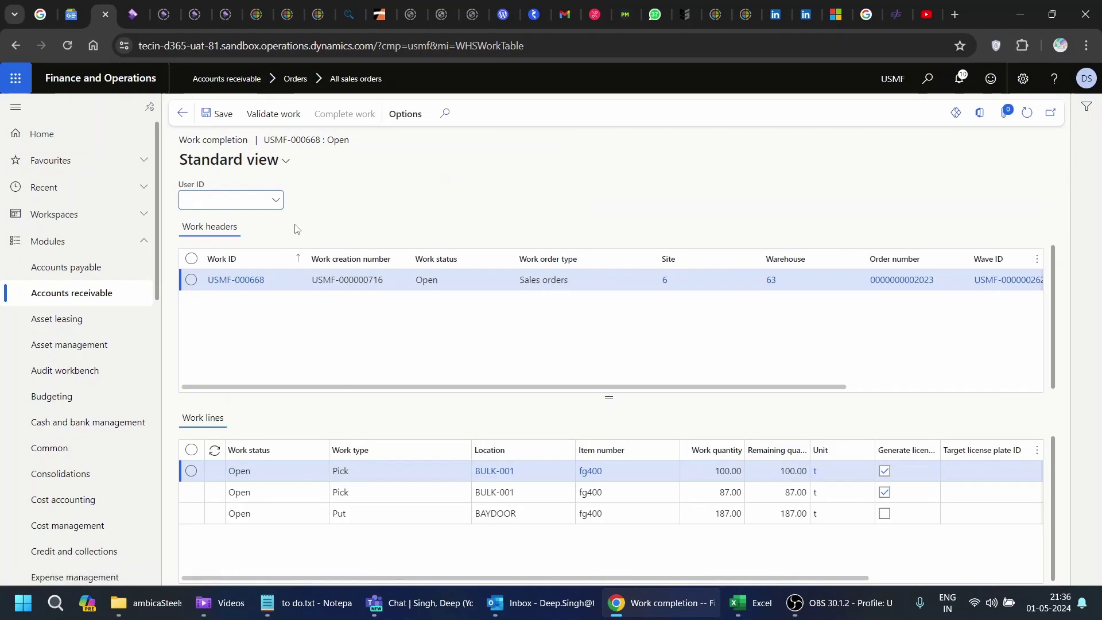
# Set the work completion user ID to 63, then validate and complete the sales order work
pyautogui.click(275, 202)
pyautogui.click(237, 237)
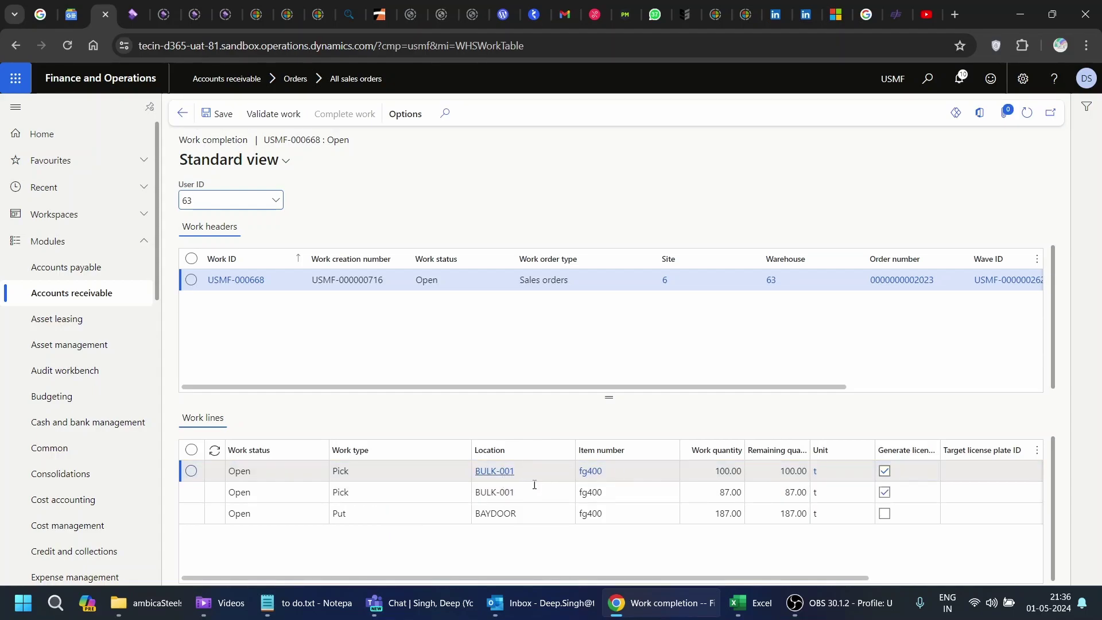
pyautogui.click(273, 113)
pyautogui.click(356, 137)
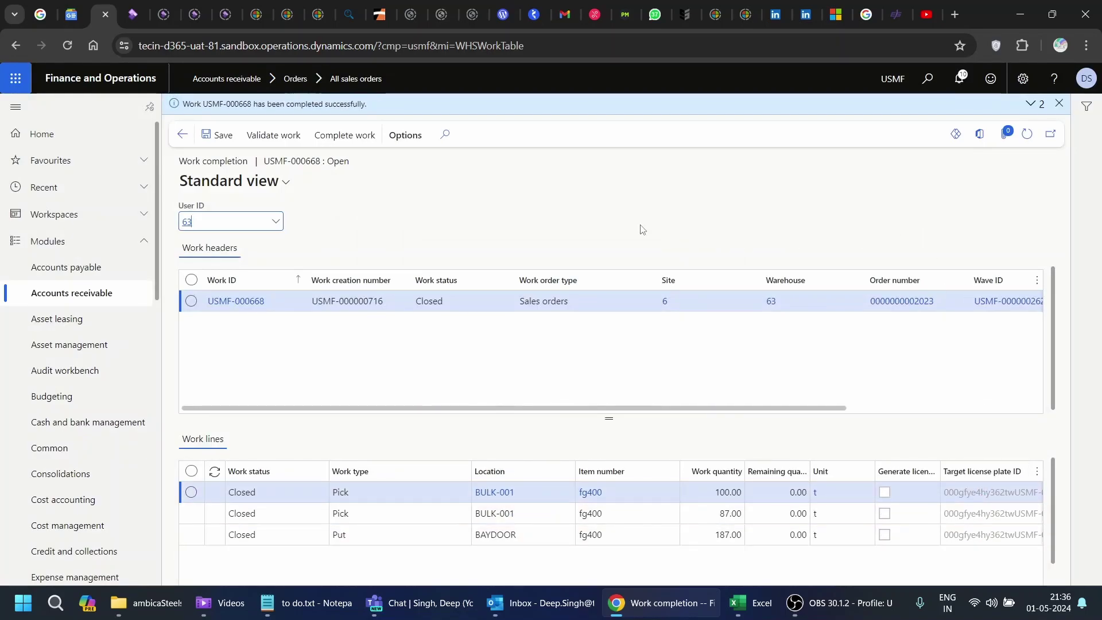
# Return to the shipment details, confirm the shipment and post its packing slip
pyautogui.click(182, 135)
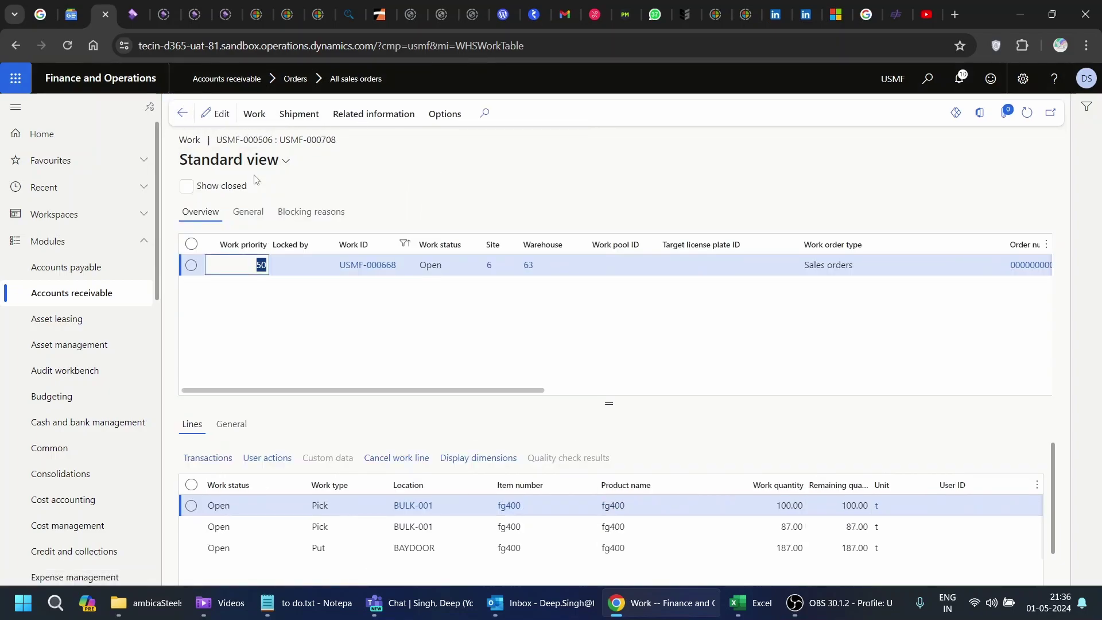
pyautogui.click(182, 113)
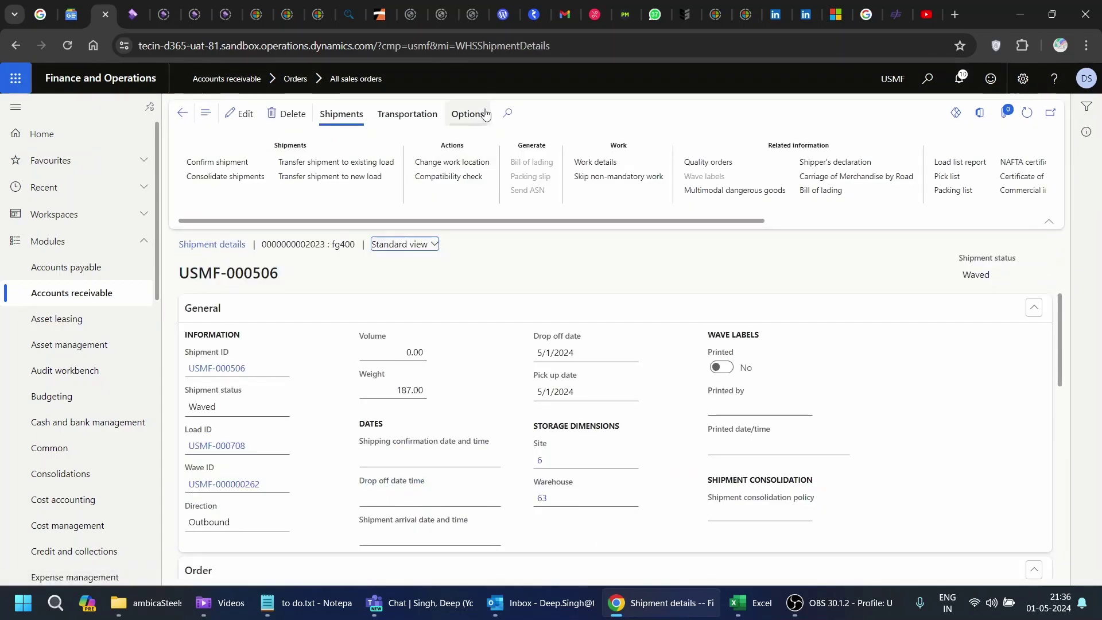
pyautogui.click(217, 162)
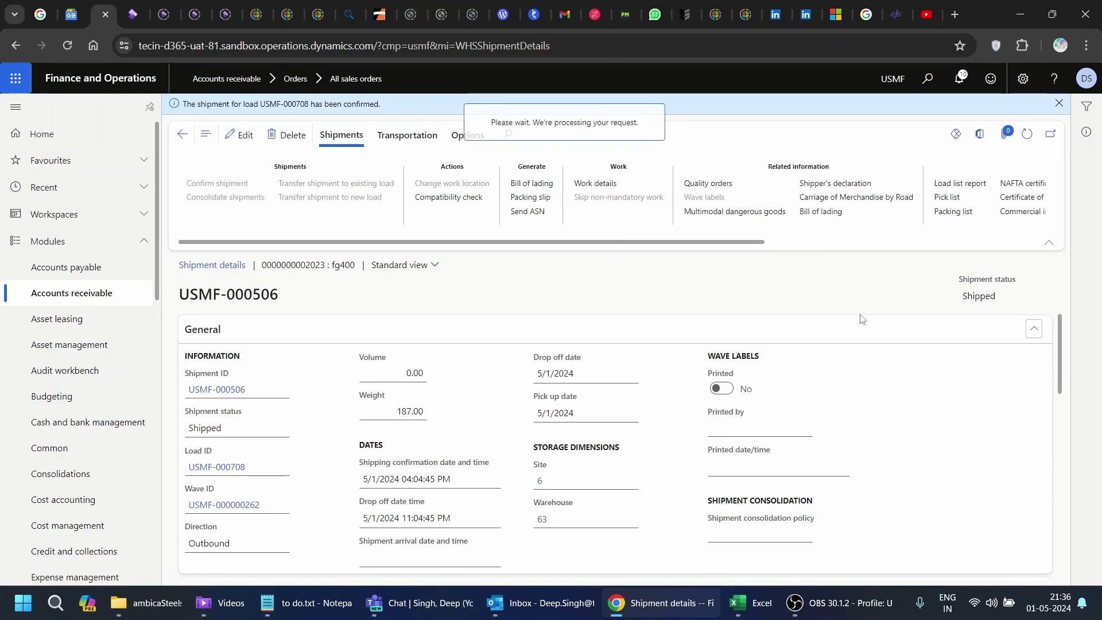
pyautogui.press('Return')
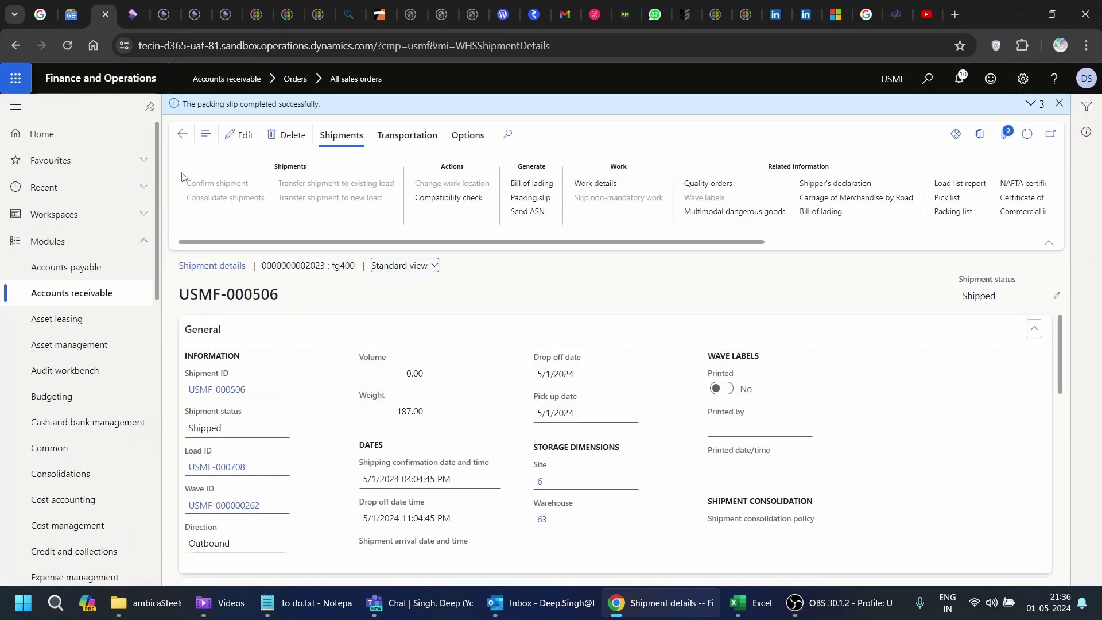
# Return to the sales order and review the inventory transactions of the fg400 line
pyautogui.click(181, 134)
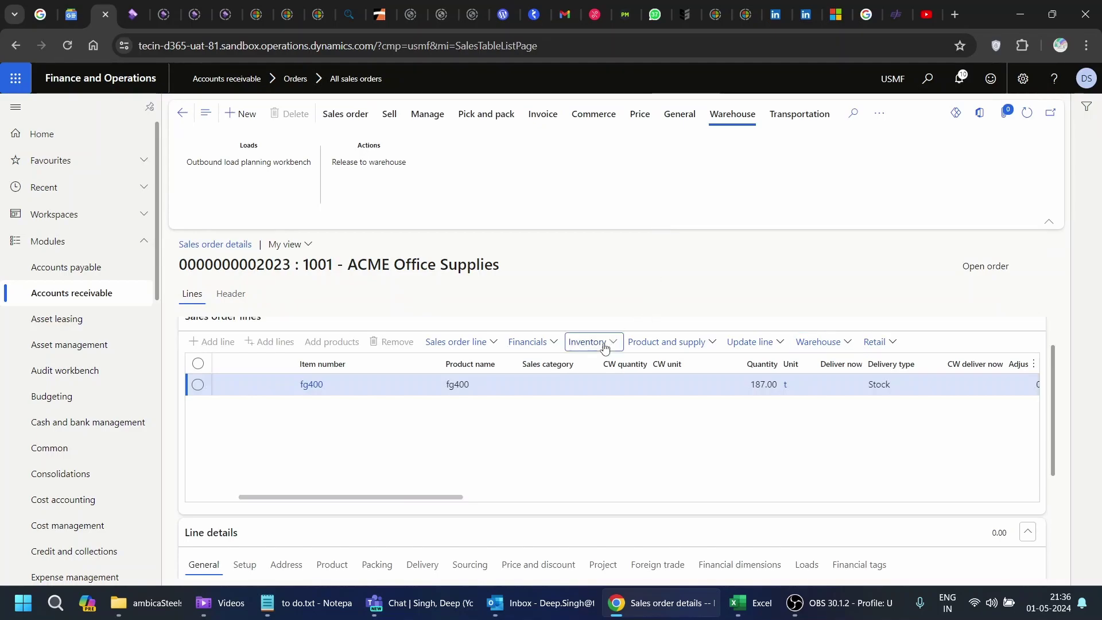
pyautogui.click(599, 343)
pyautogui.click(602, 222)
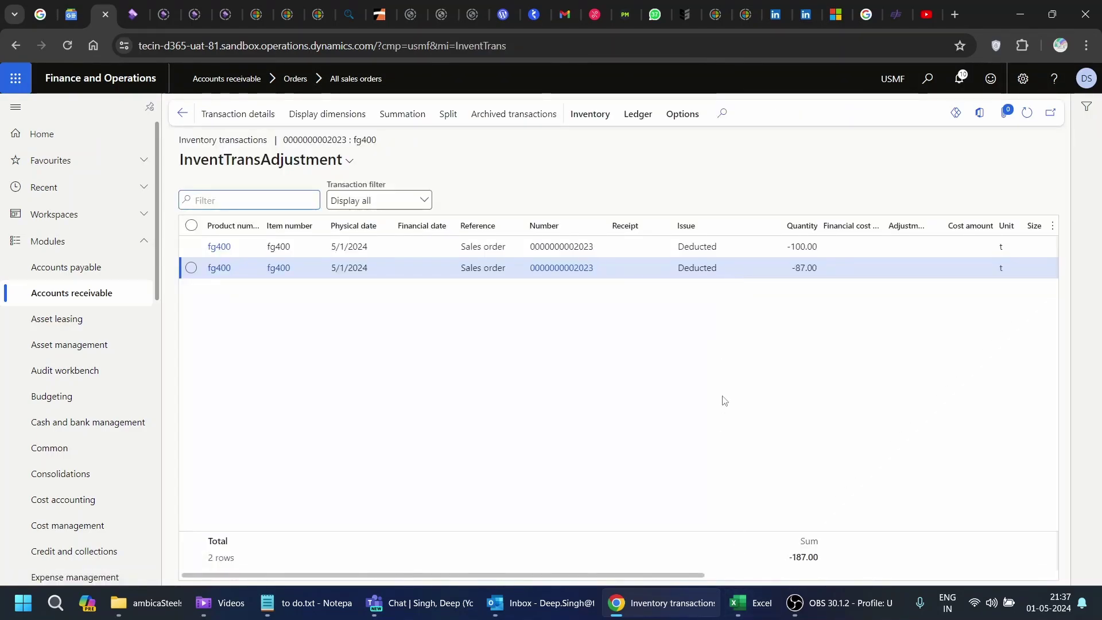
pyautogui.press('Escape')
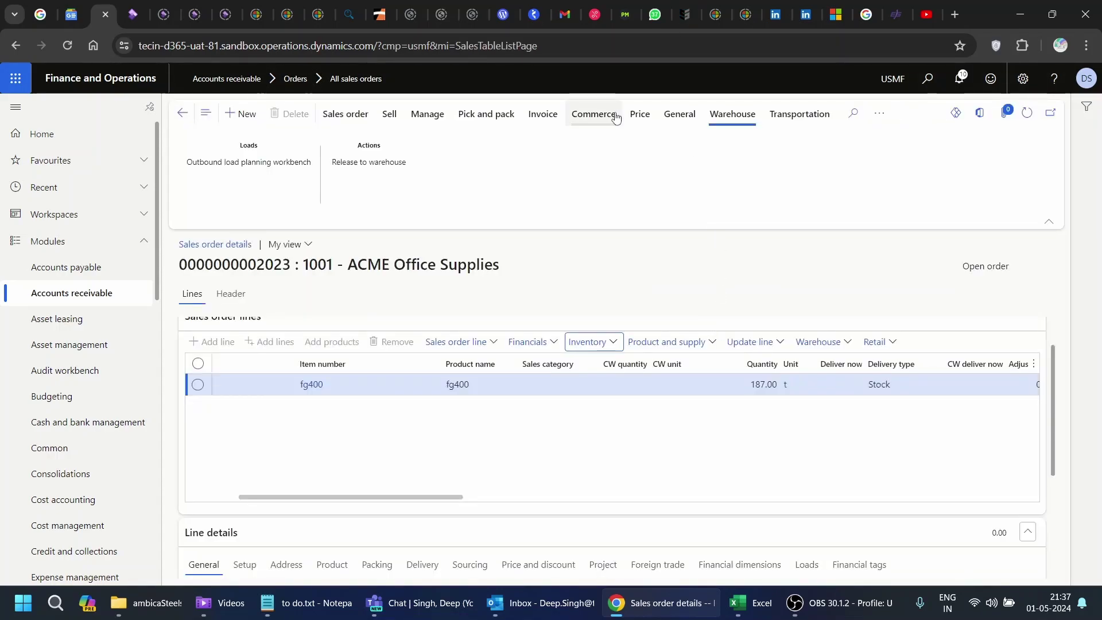
# Generate and post the sales order invoice using the packing slip quantity
pyautogui.click(545, 116)
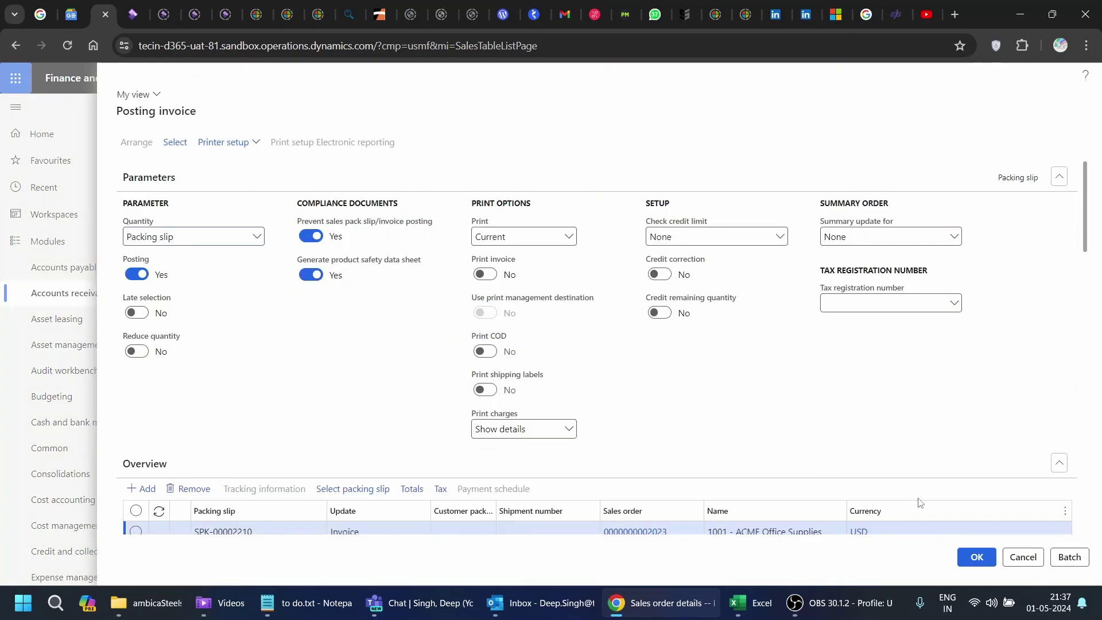
pyautogui.press('Return')
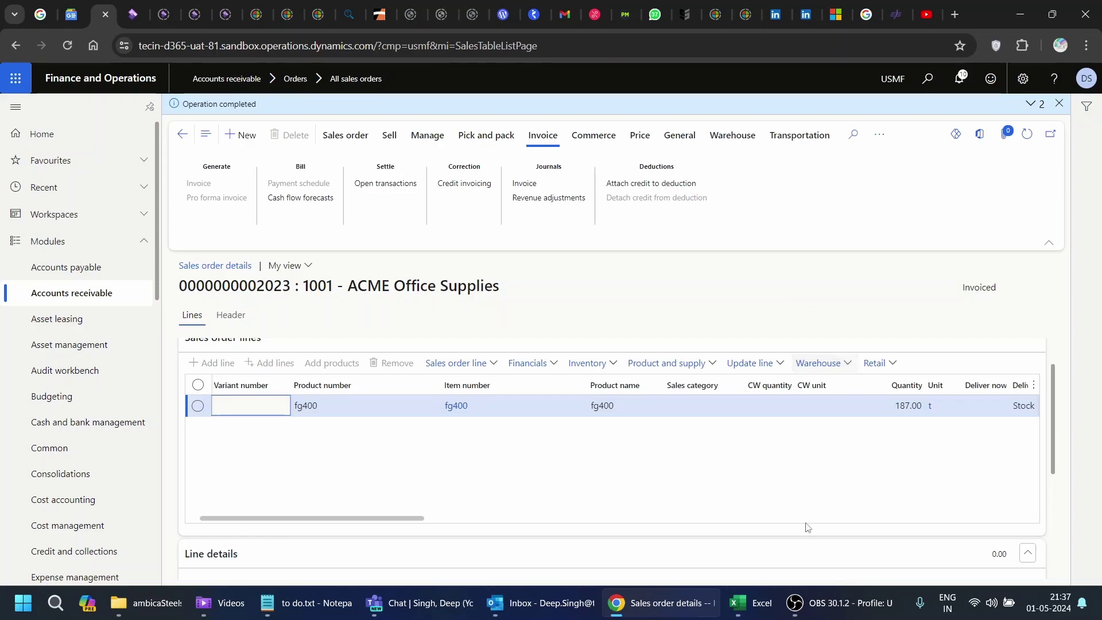
pyautogui.click(835, 616)
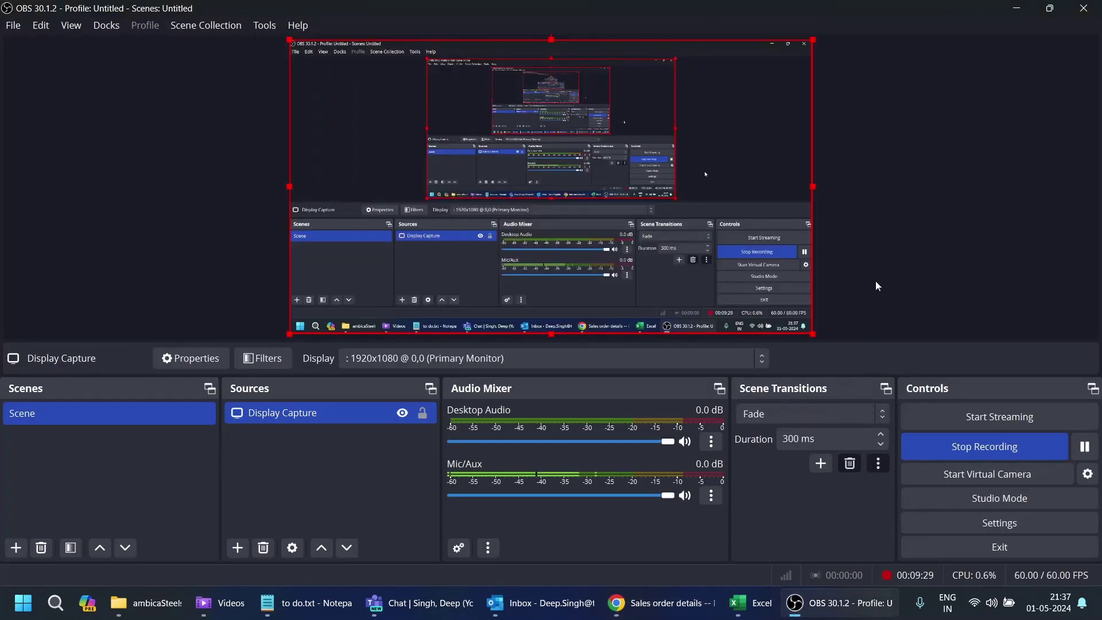